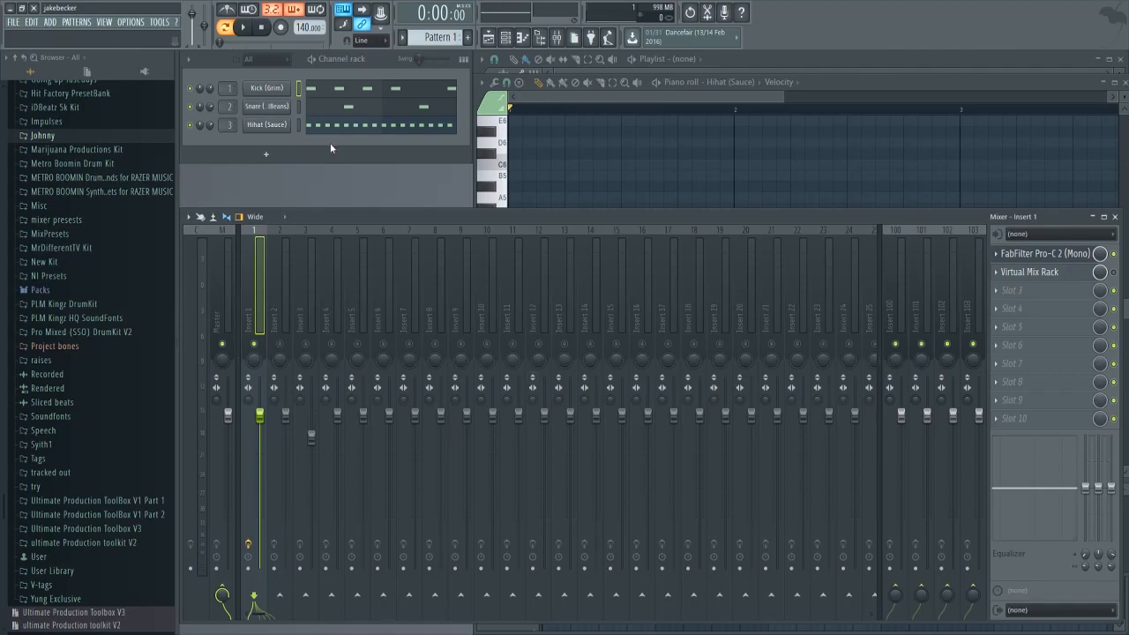
Play the full drum pattern, then solo mixer Insert 1 and play it back on its own
left_click(252, 32)
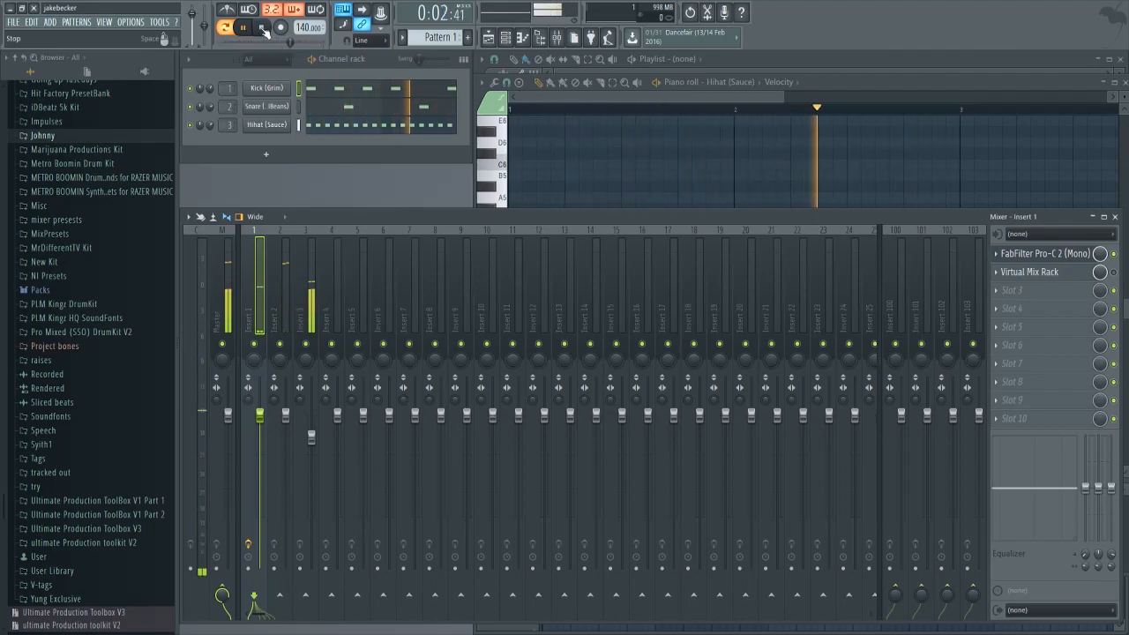
left_click(262, 30)
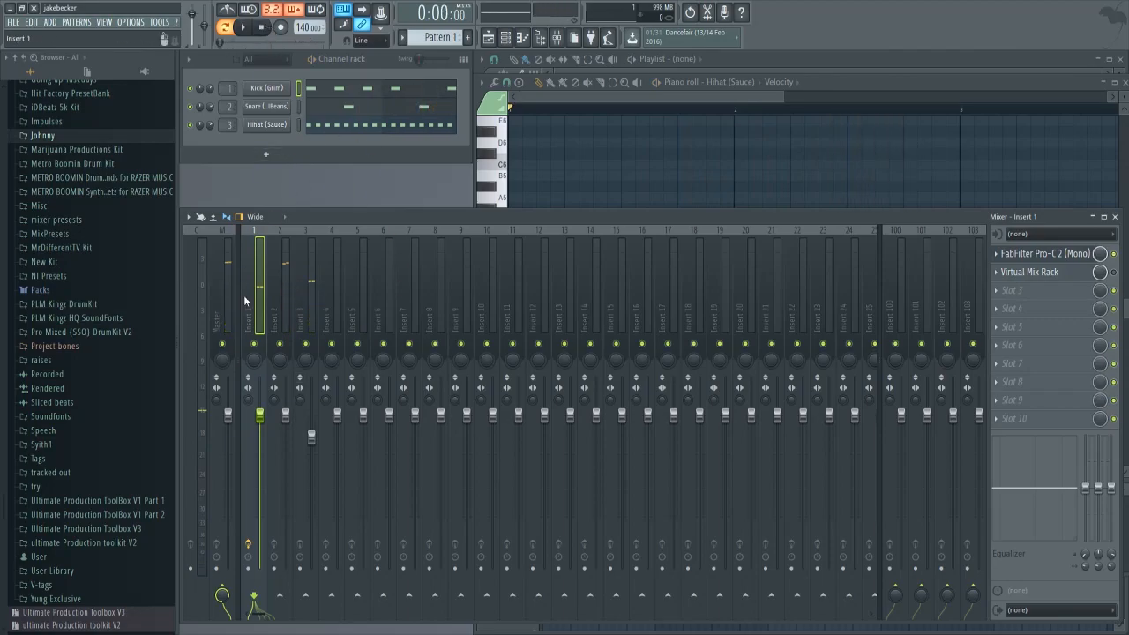
right_click(255, 344)
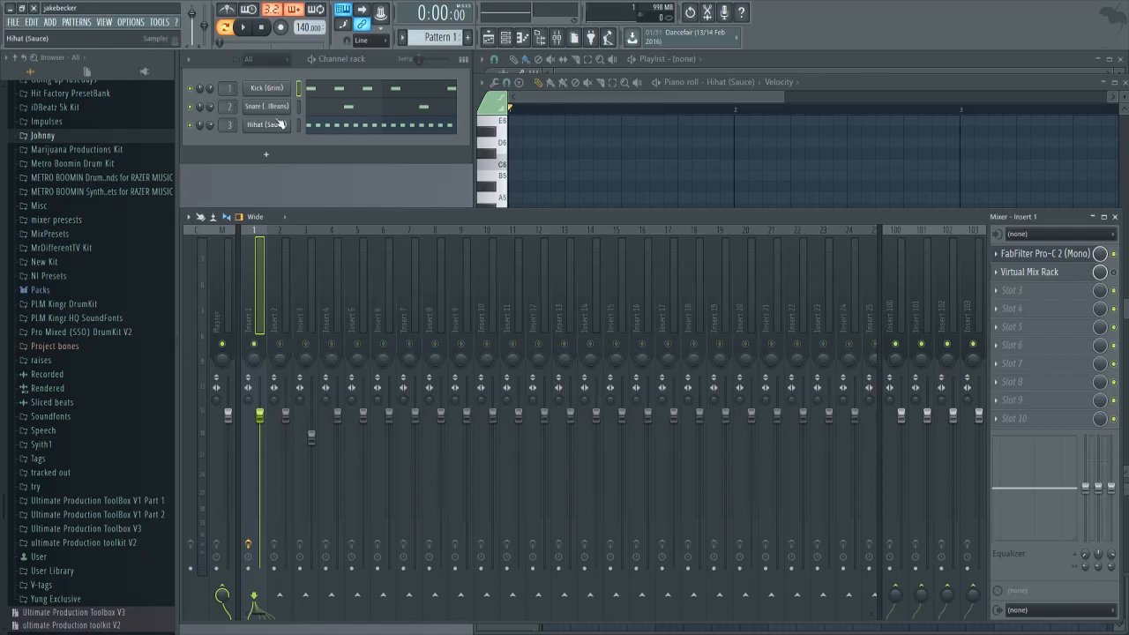
left_click(248, 27)
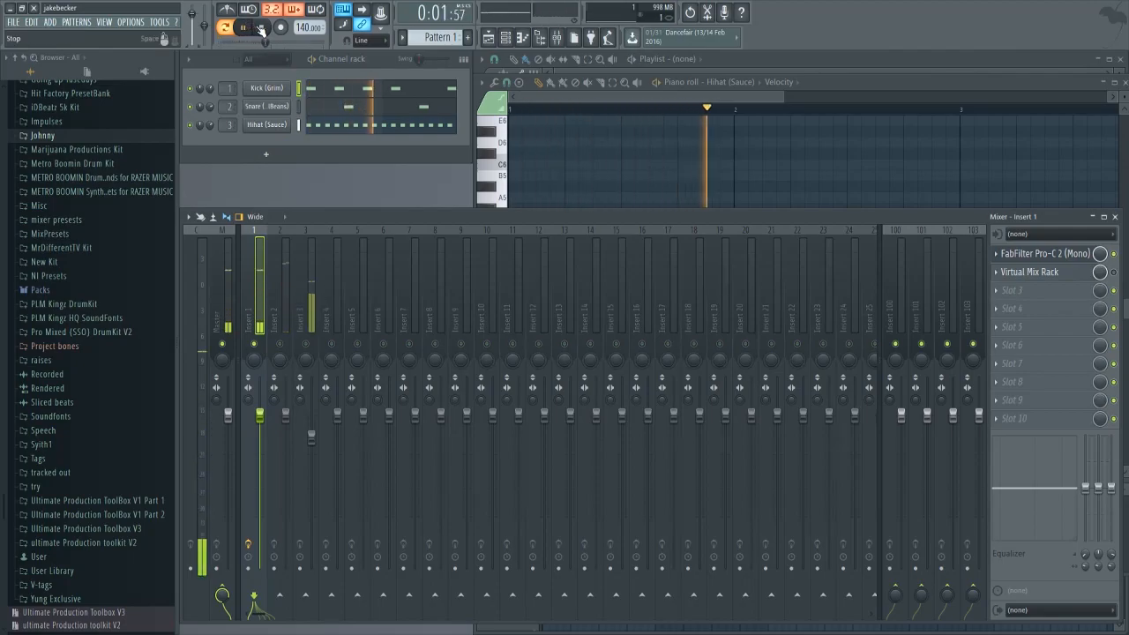
left_click(262, 28)
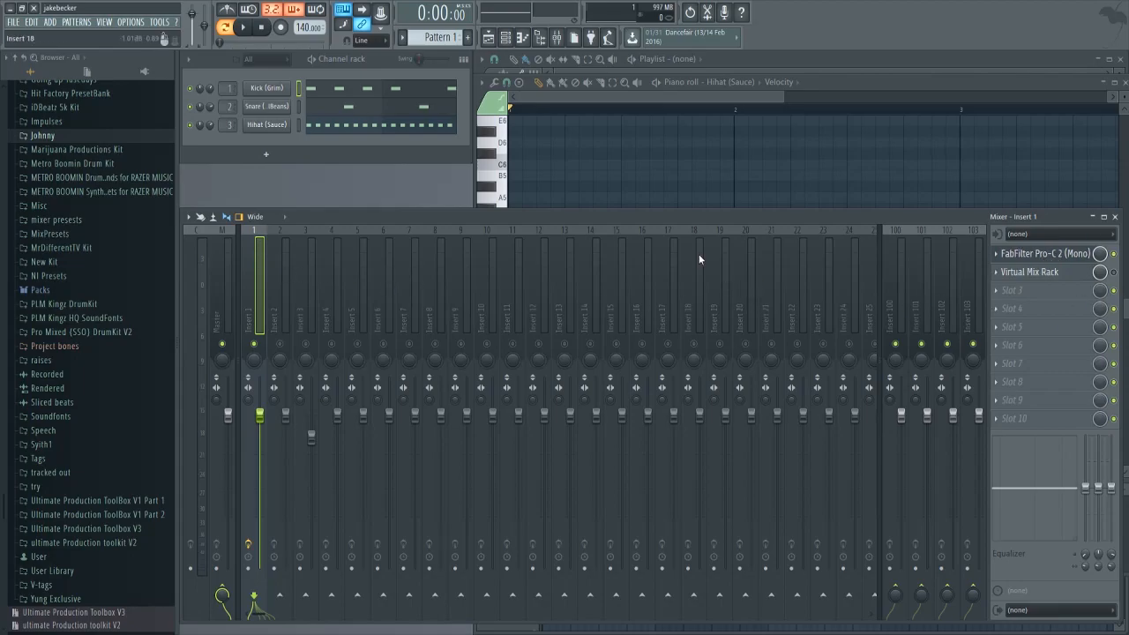
Look over the controls of the Virtual Mix Rack and FabFilter Pro-C 2 compressors on Insert 1
left_click(1032, 272)
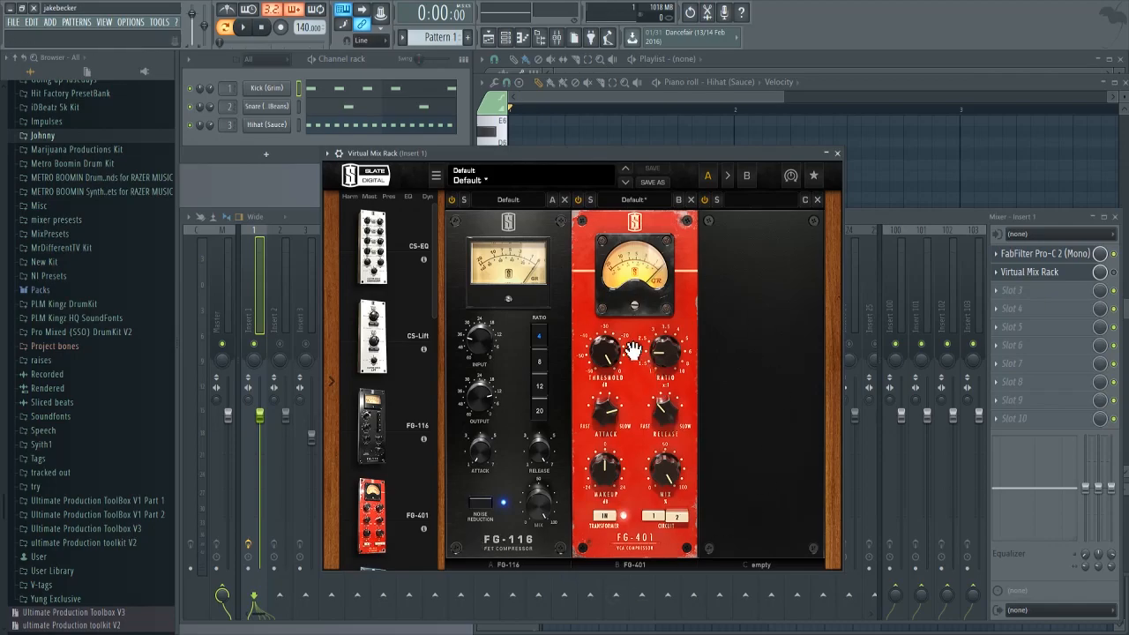
left_click(1031, 255)
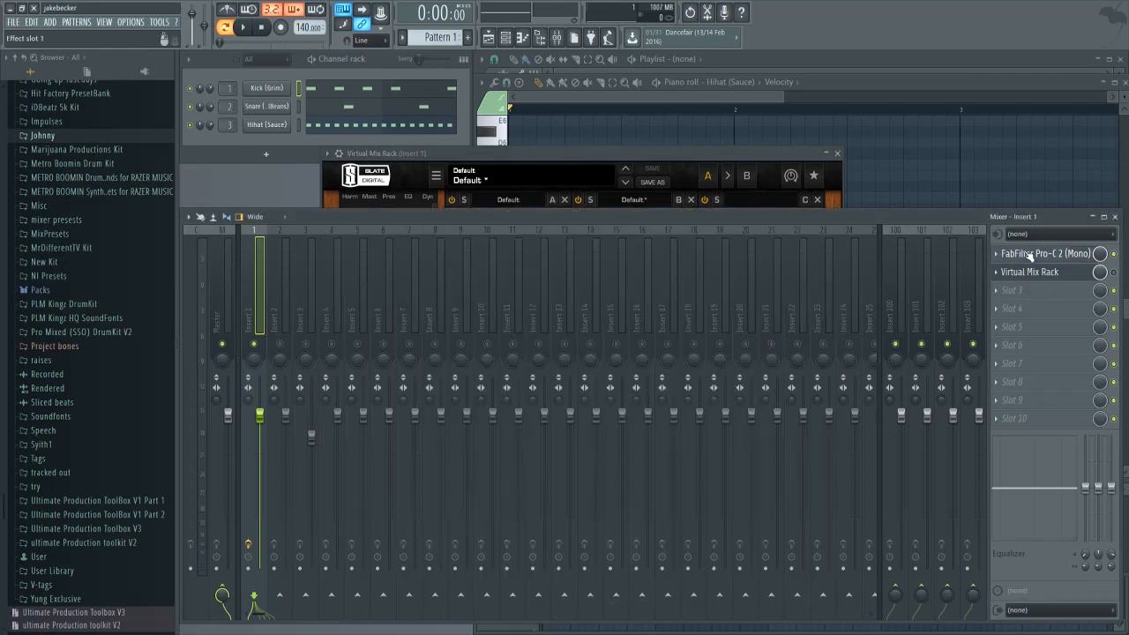
left_click_drag(556, 233, 508, 237)
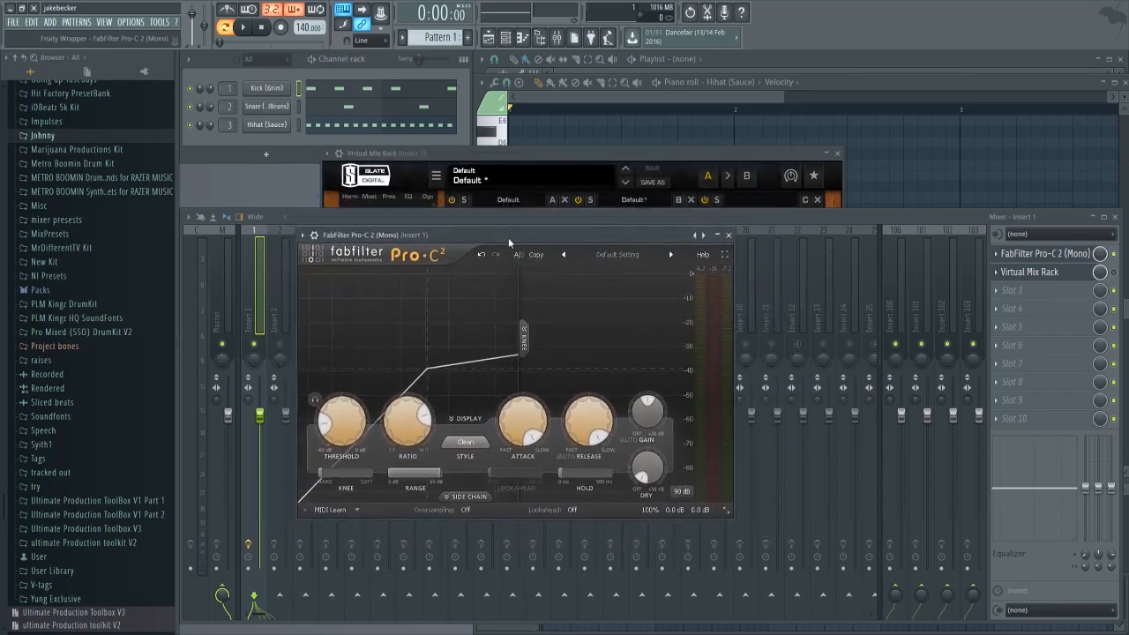
left_click(728, 234)
left_click(1055, 273)
left_click(1055, 273)
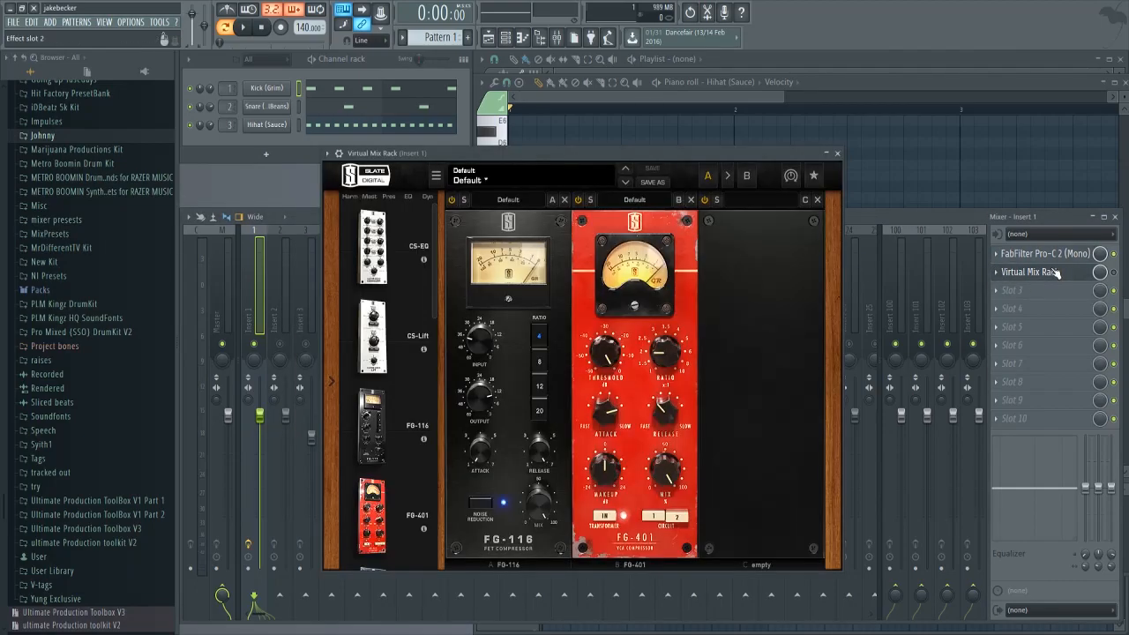
Load Fruity Compressor into effect slot 3 of Insert 1 and close its window
left_click(1039, 291)
left_click(1076, 105)
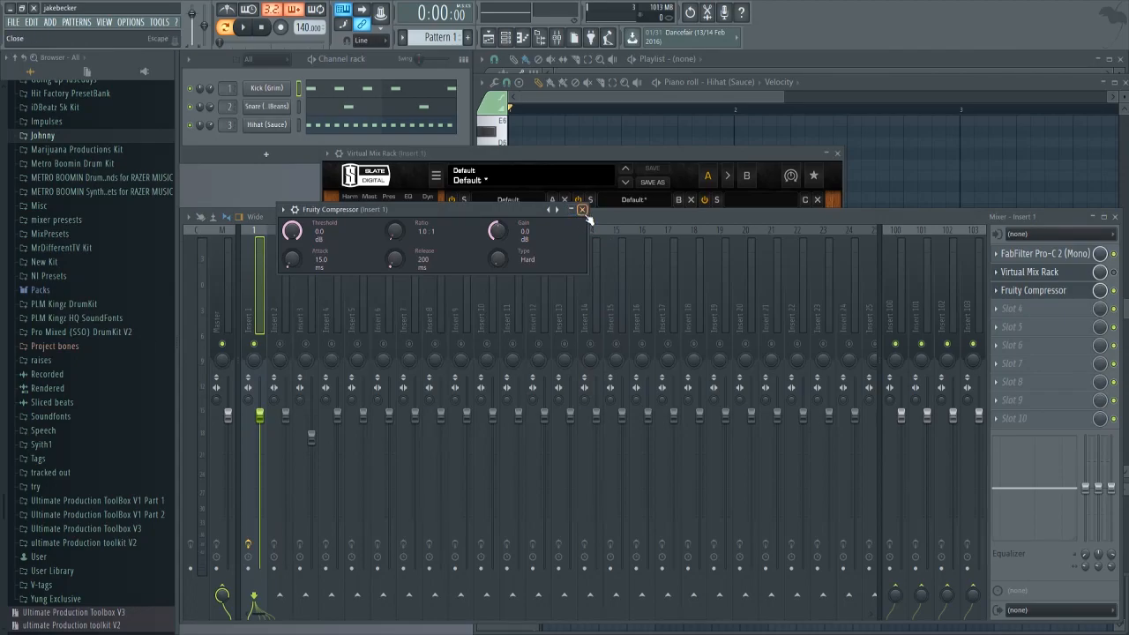
left_click(582, 210)
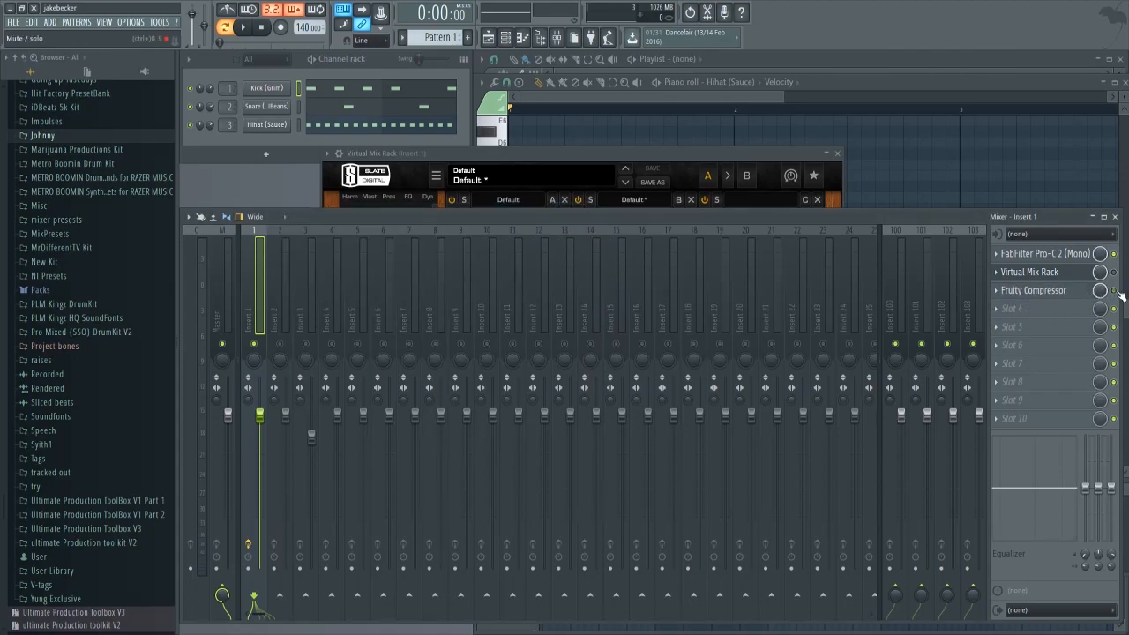
Load Fruity Limiter into effect slot 4 of Insert 1 and switch it to compressor mode
left_click(1051, 116)
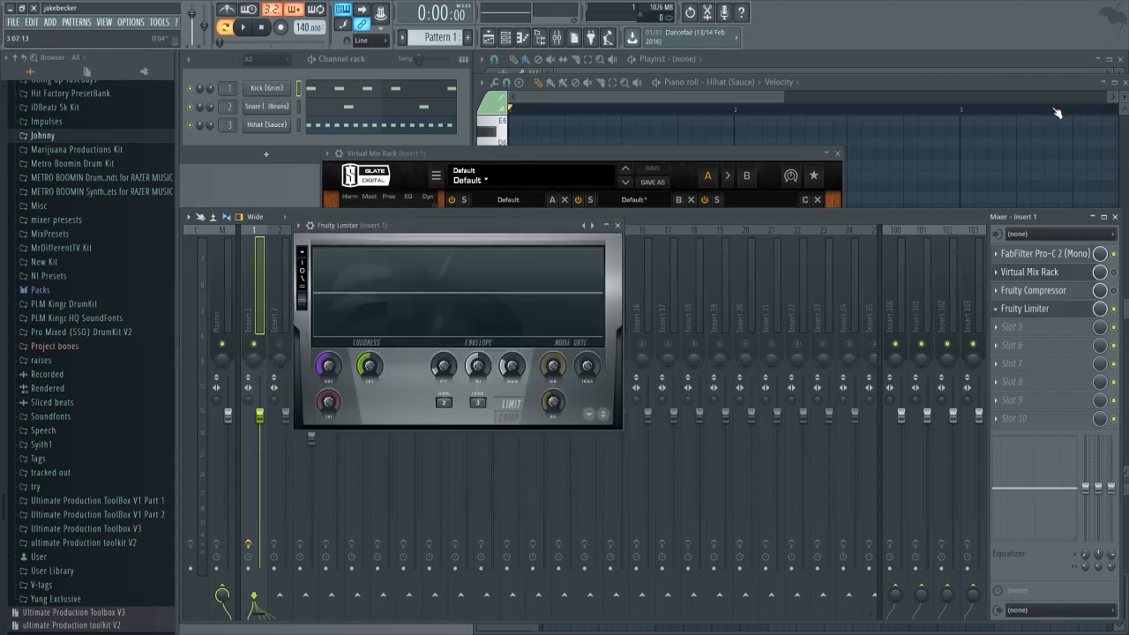
left_click(510, 416)
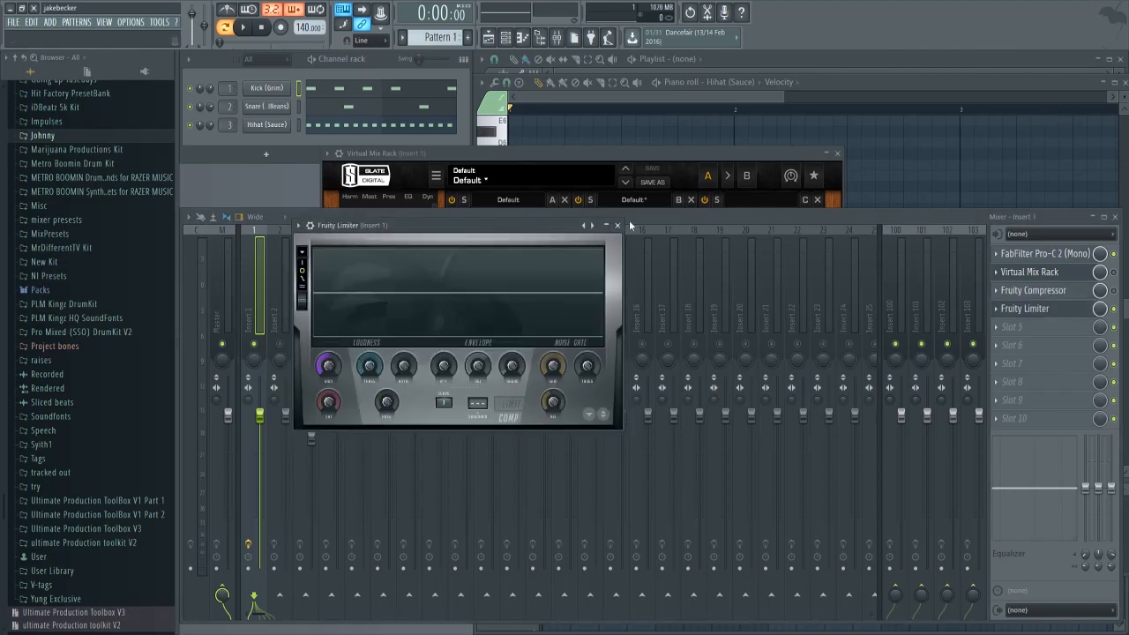
left_click(621, 225)
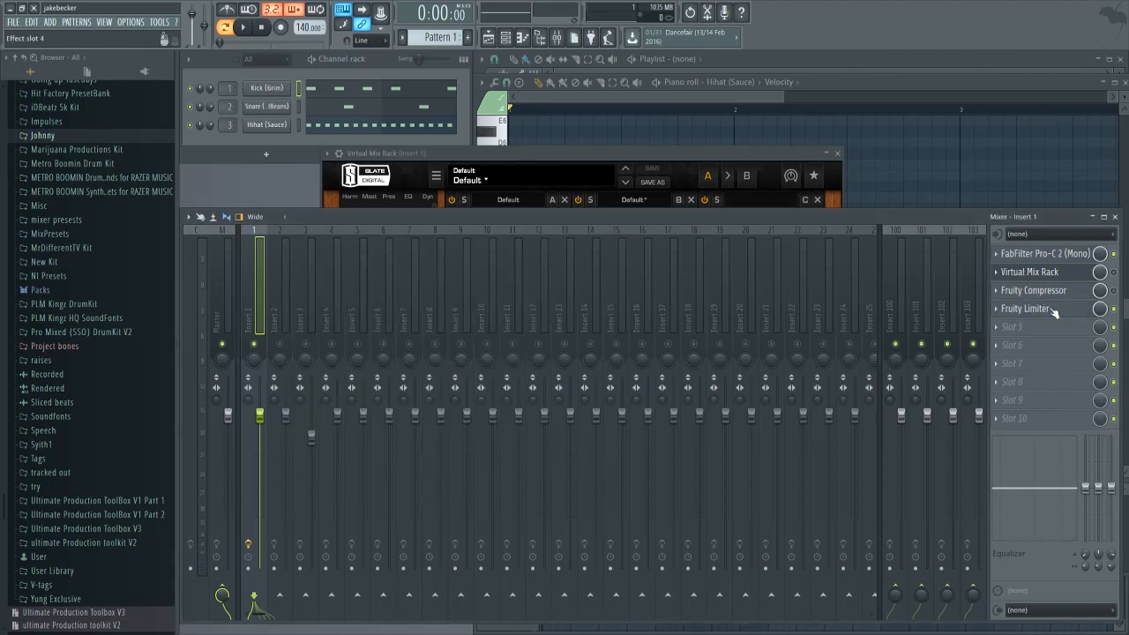
Leave only the Virtual Mix Rack active on Insert 1, and place its FG-116 module after the FG-401, switched off
right_click(1115, 272)
left_click(703, 166)
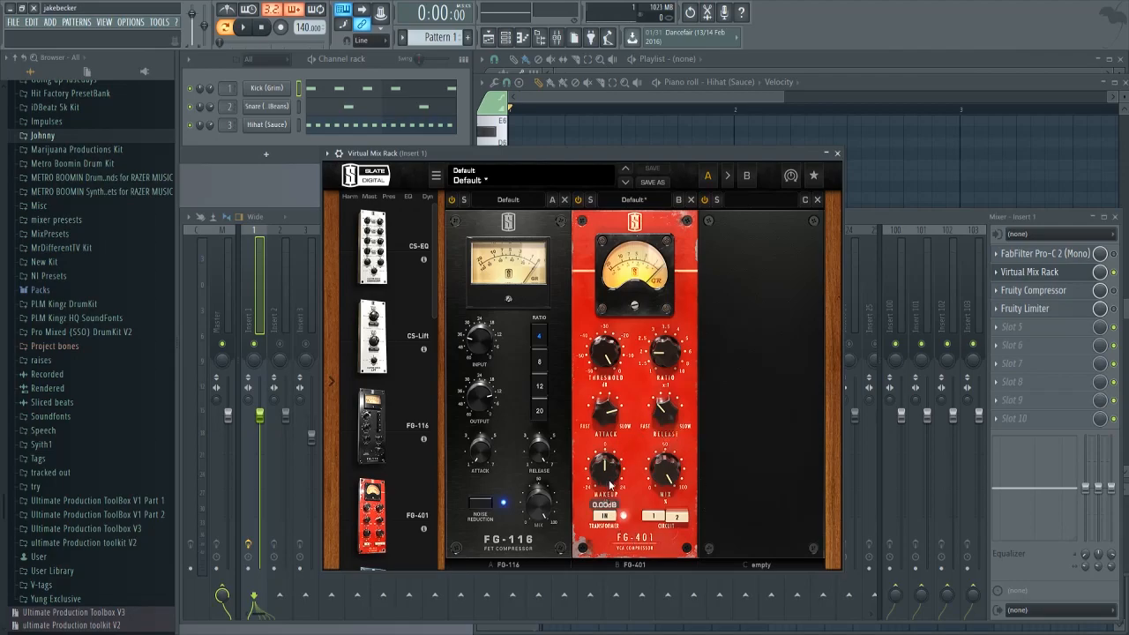
left_click_drag(494, 284, 615, 258)
left_click(578, 200)
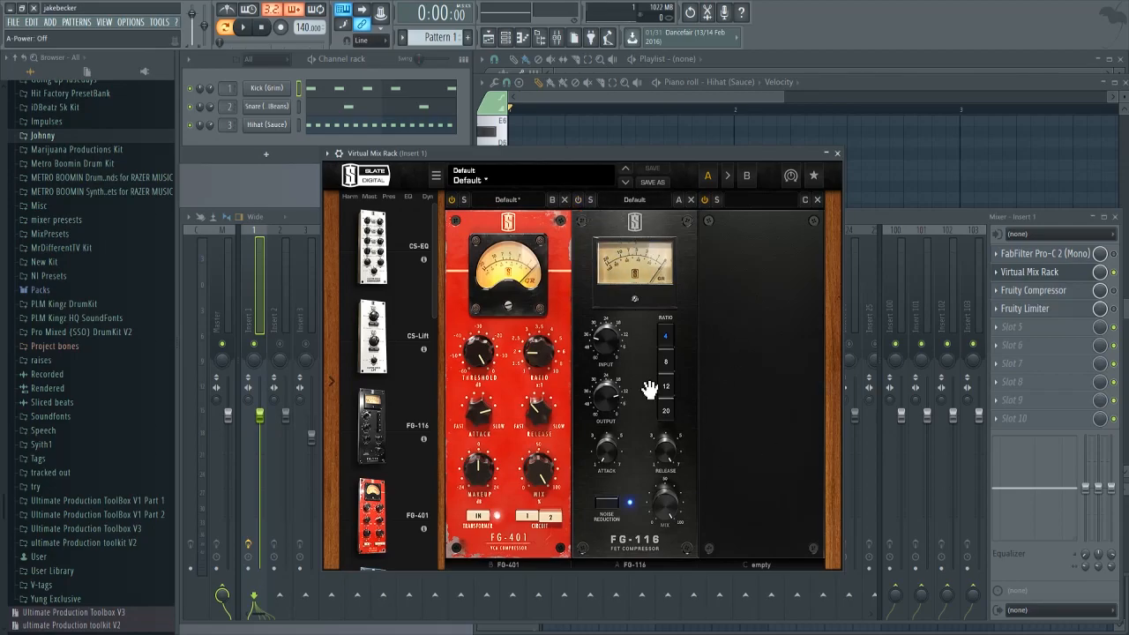
Raise the FG-401's ratio, set its release to 6 and threshold to -49.6 dB, and audition the pattern
left_click_drag(513, 276, 514, 274)
mouse_move(525, 428)
mouse_move(543, 363)
left_mouse_down()
mouse_move(542, 315)
mouse_move(549, 374)
mouse_move(544, 295)
mouse_move(544, 388)
mouse_move(547, 344)
left_mouse_up()
left_click_drag(533, 419, 520, 306)
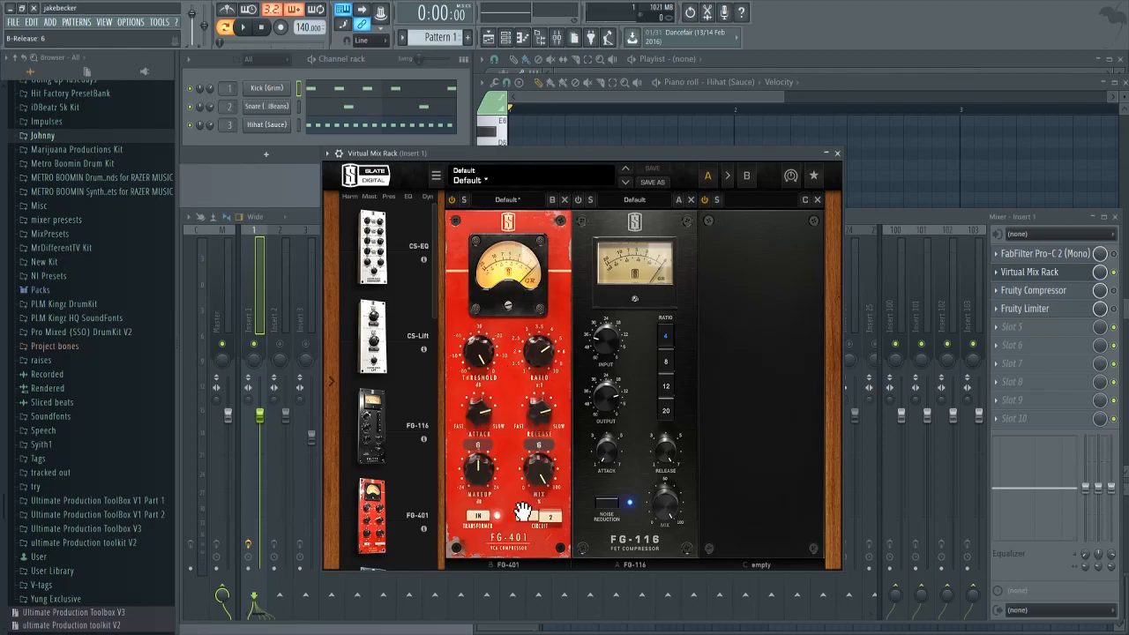
left_click_drag(477, 356, 496, 422)
key("space")
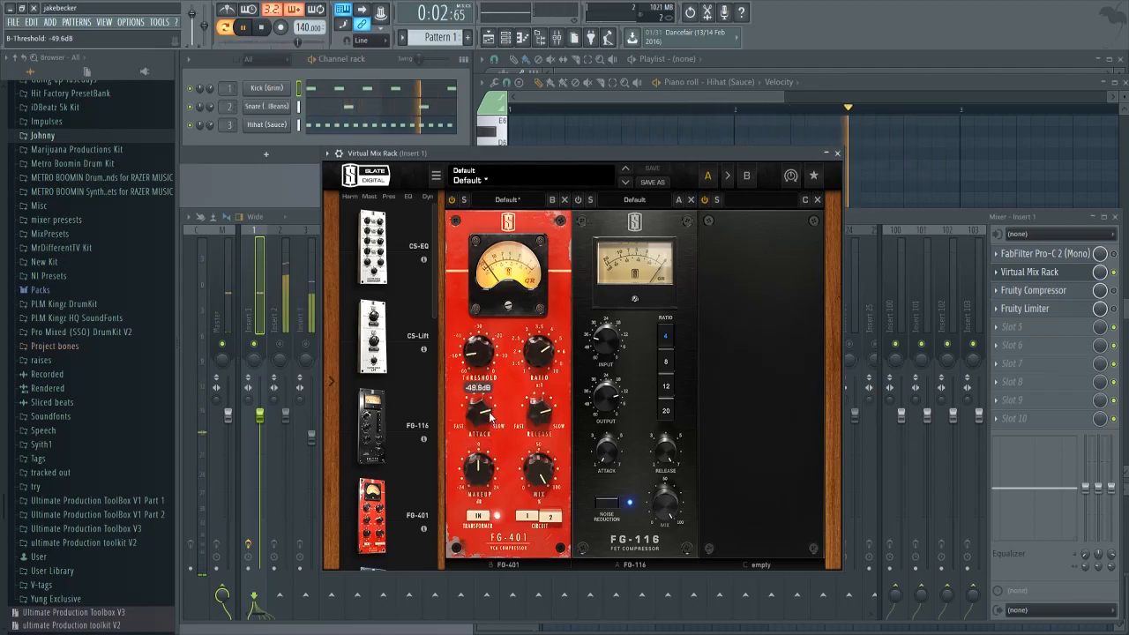
left_click(268, 39)
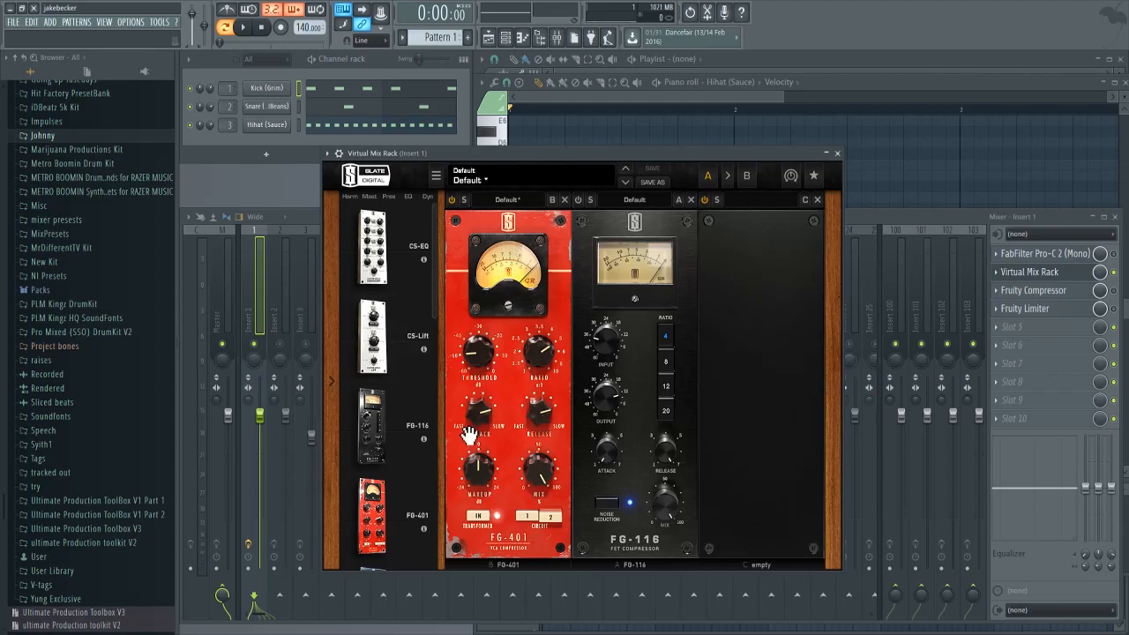
Try a faster attack on the FG-401, return it to 6, and look at FabFilter Pro-C 2 for comparison
left_click_drag(483, 406, 490, 490)
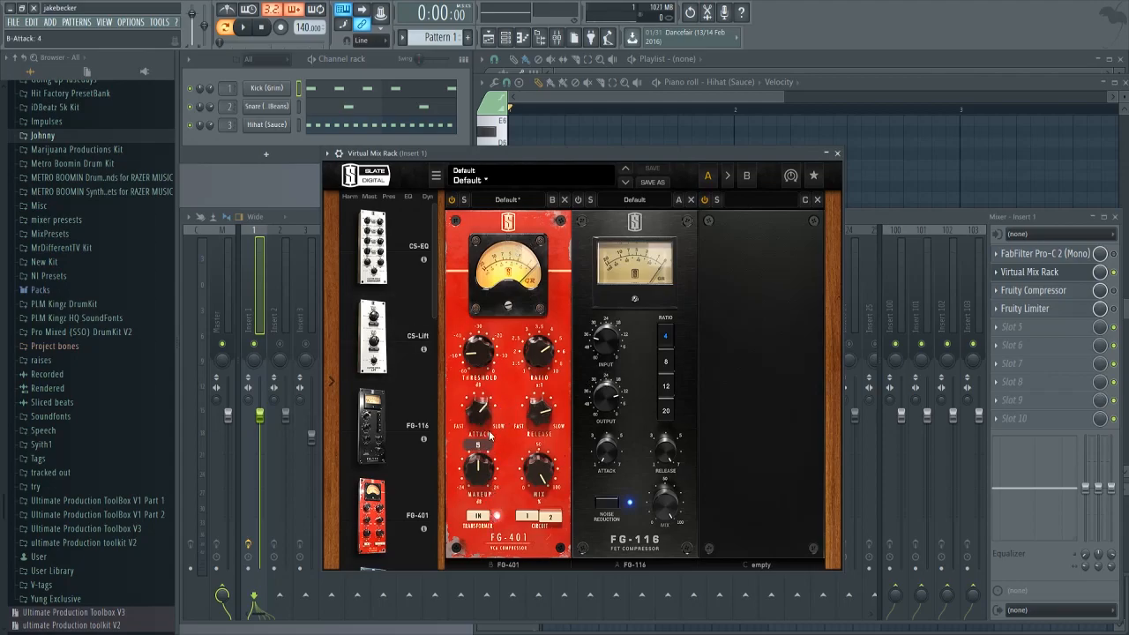
left_click_drag(492, 424, 471, 355)
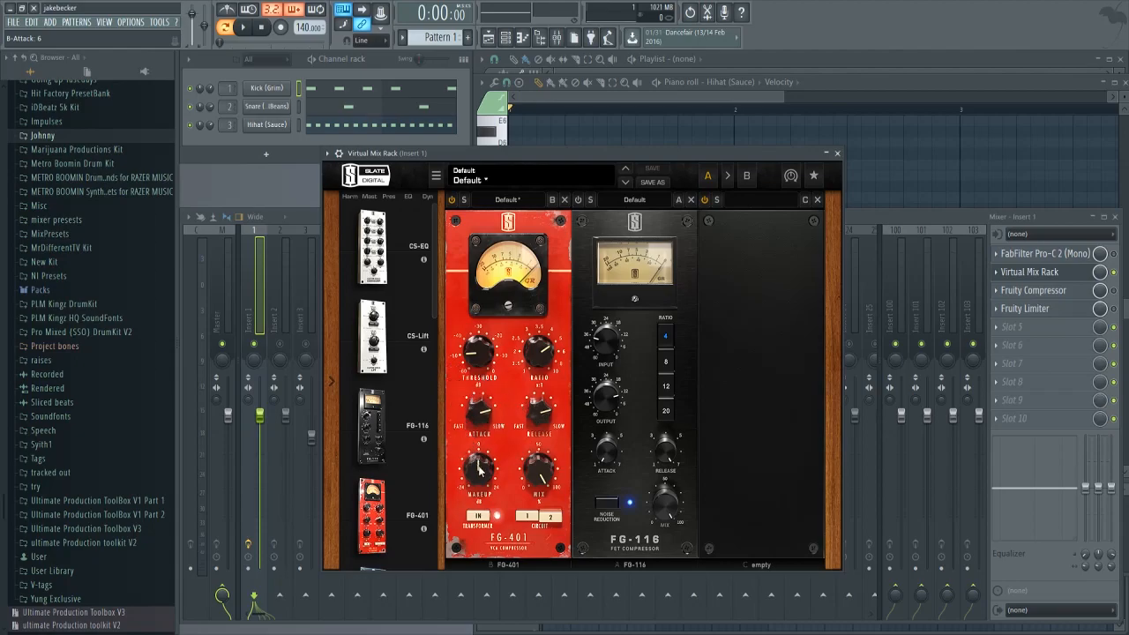
left_click(1036, 253)
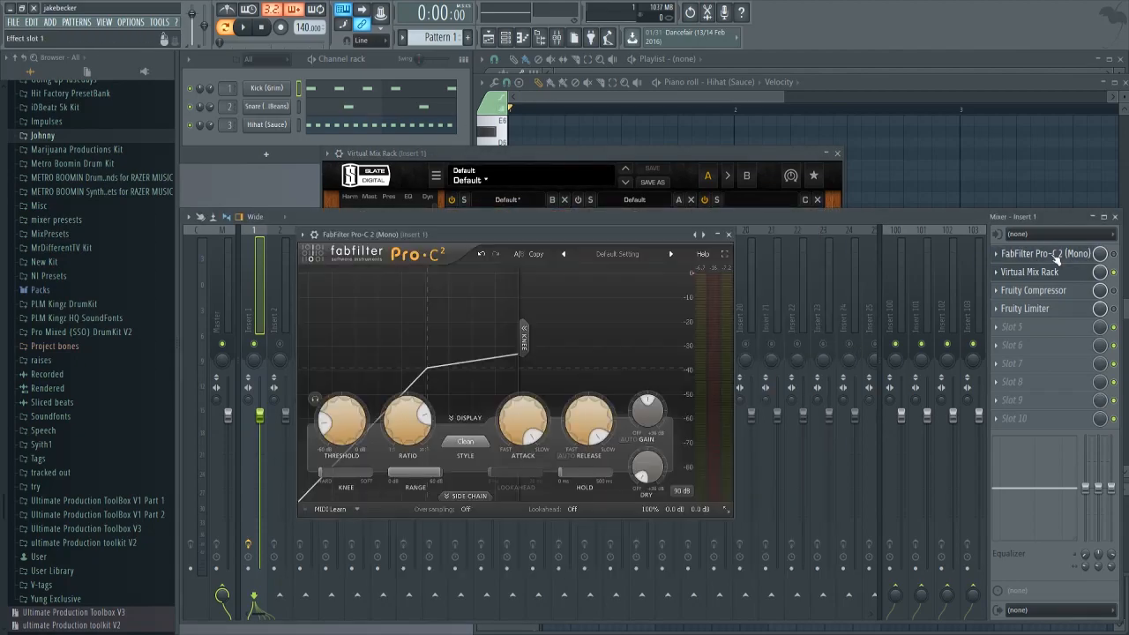
left_click(1039, 273)
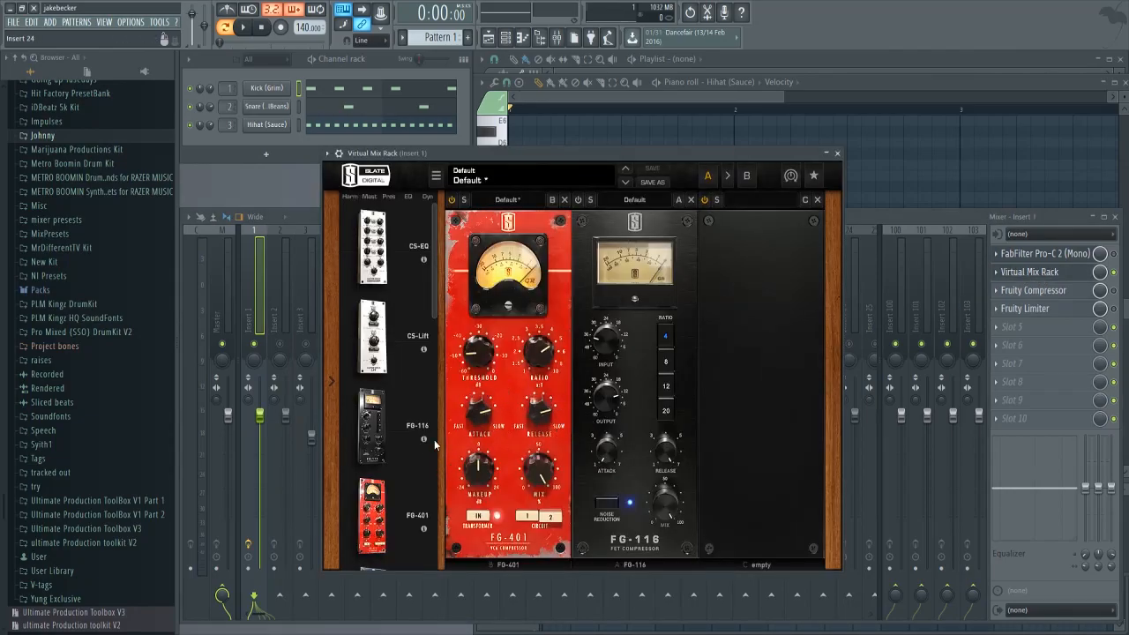
left_click_drag(477, 413, 538, 438)
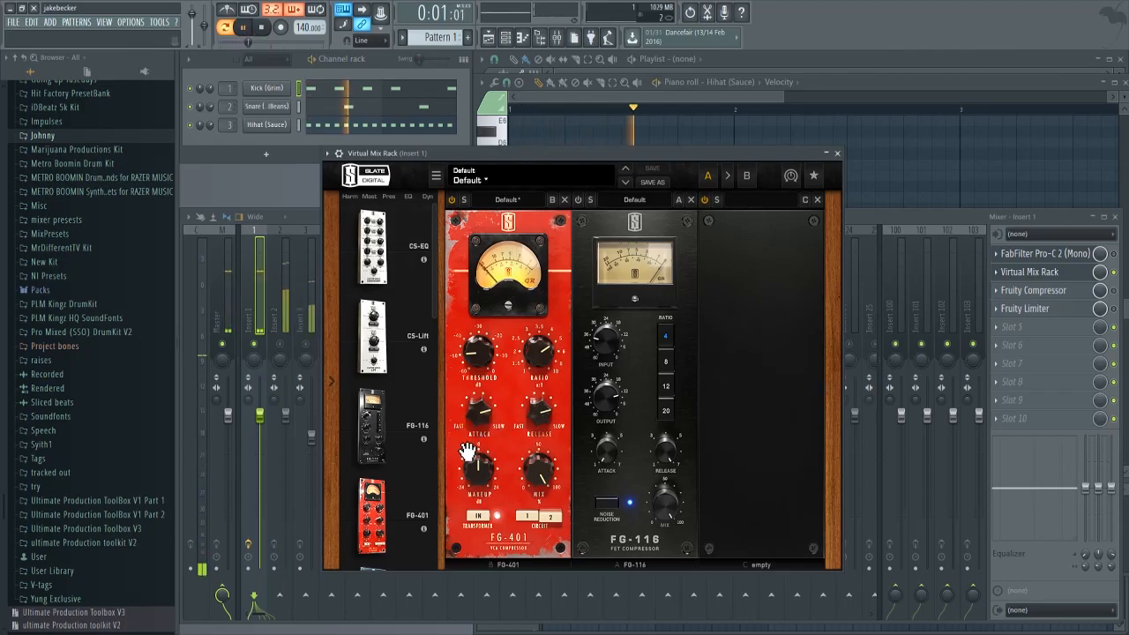
Sweep the FG-401's attack down to 1 and back up to 2 while the pattern plays, and stop playback
left_click_drag(484, 411, 487, 450)
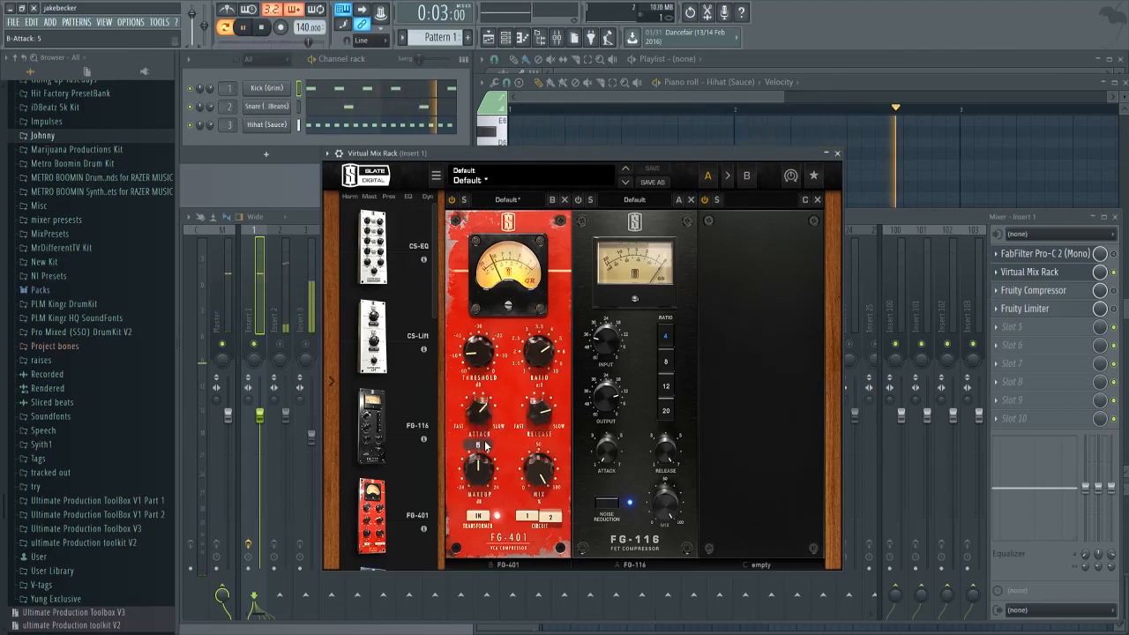
left_click_drag(486, 460, 493, 506)
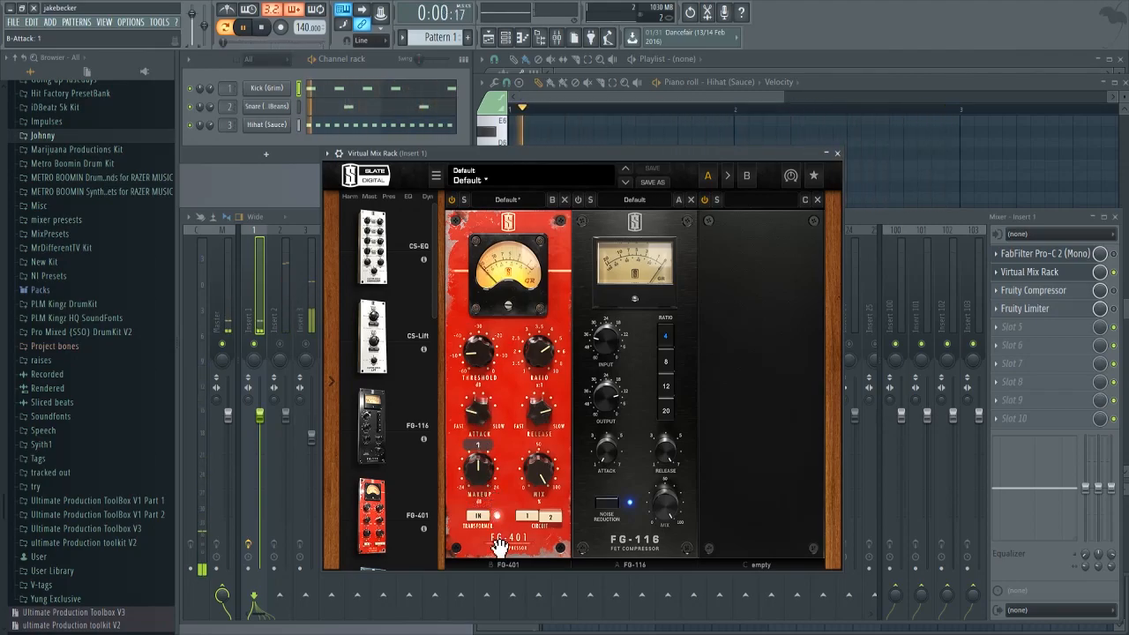
left_click_drag(492, 524, 494, 554)
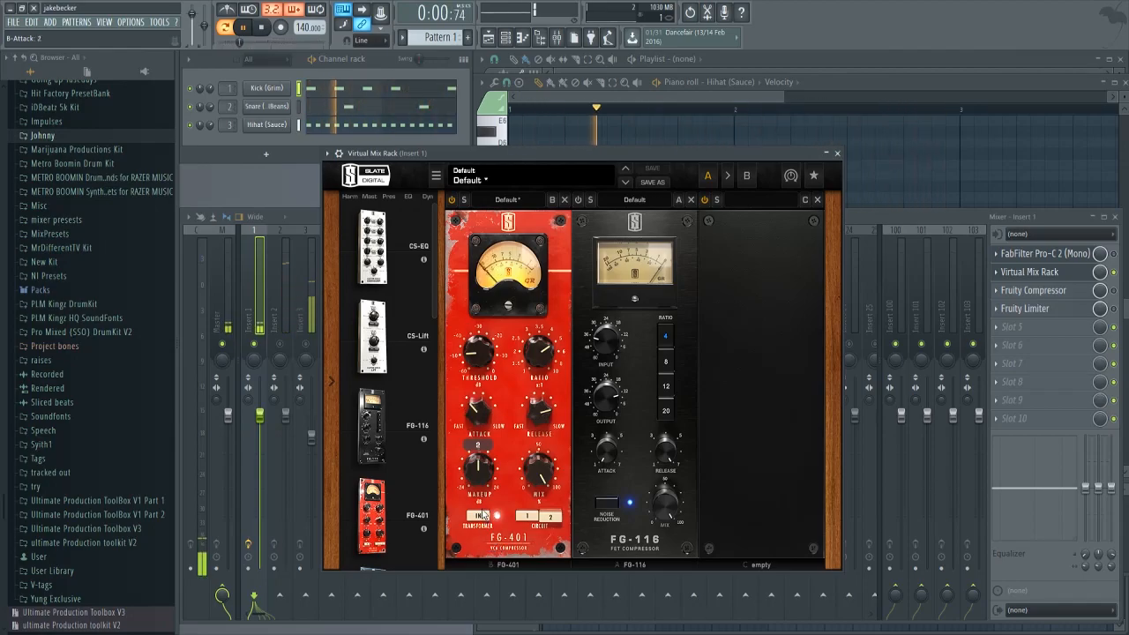
key("space")
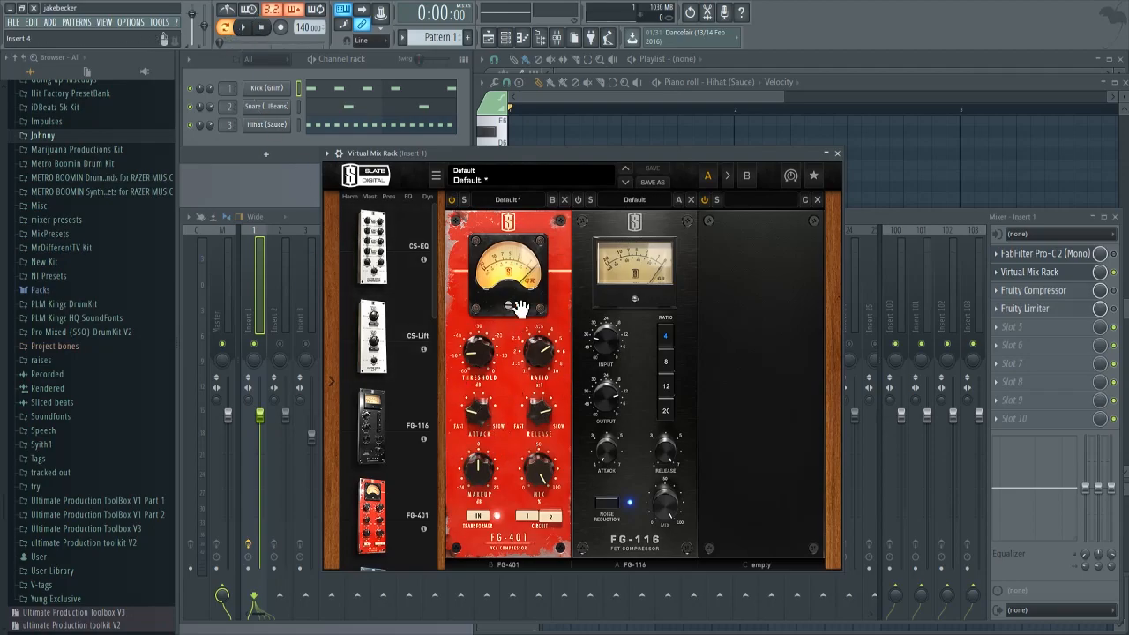
Lower the FG-401's attack from 6 to a fast setting during playback, and stop the pattern
left_click(245, 29)
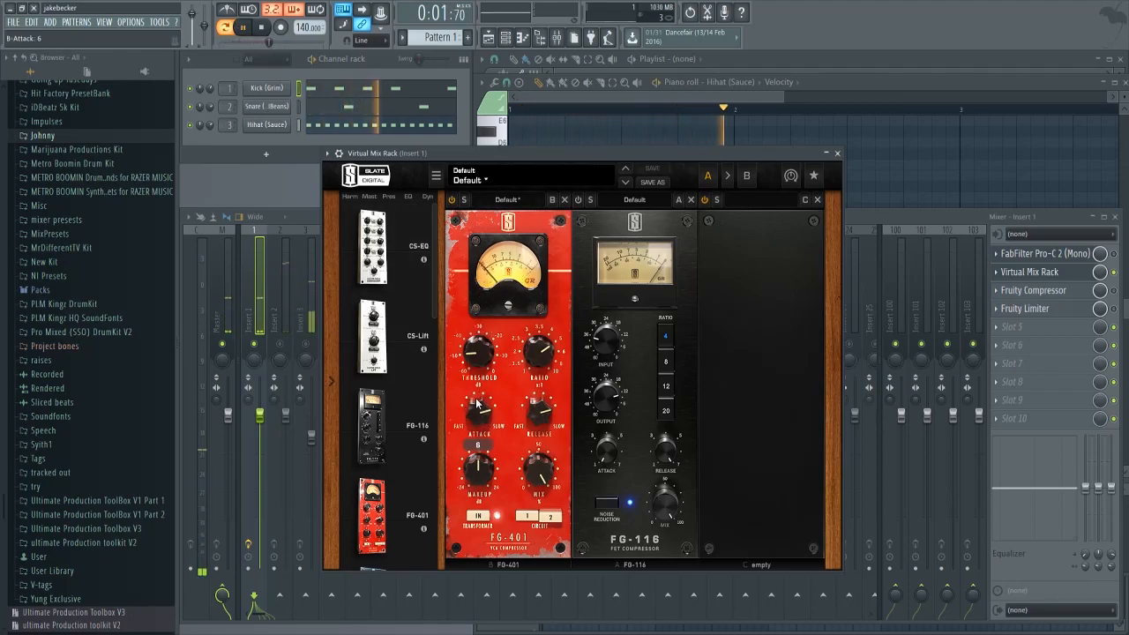
left_click_drag(480, 409, 517, 535)
left_click(262, 37)
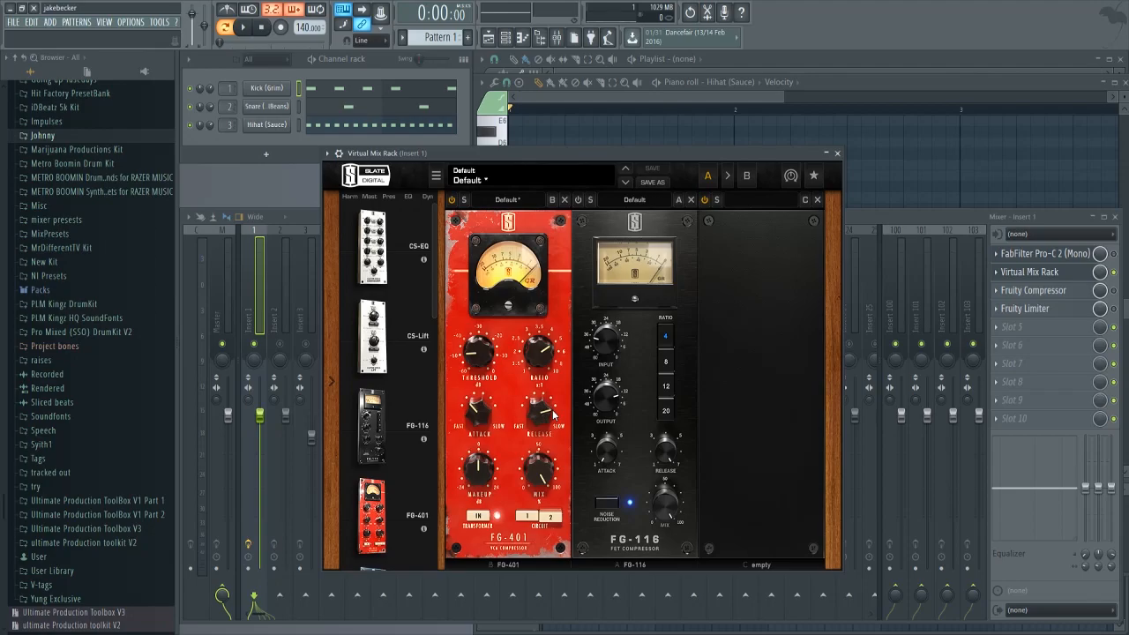
Set the FG-401's release to 3 while the pattern plays, and stop playback
left_click(247, 33)
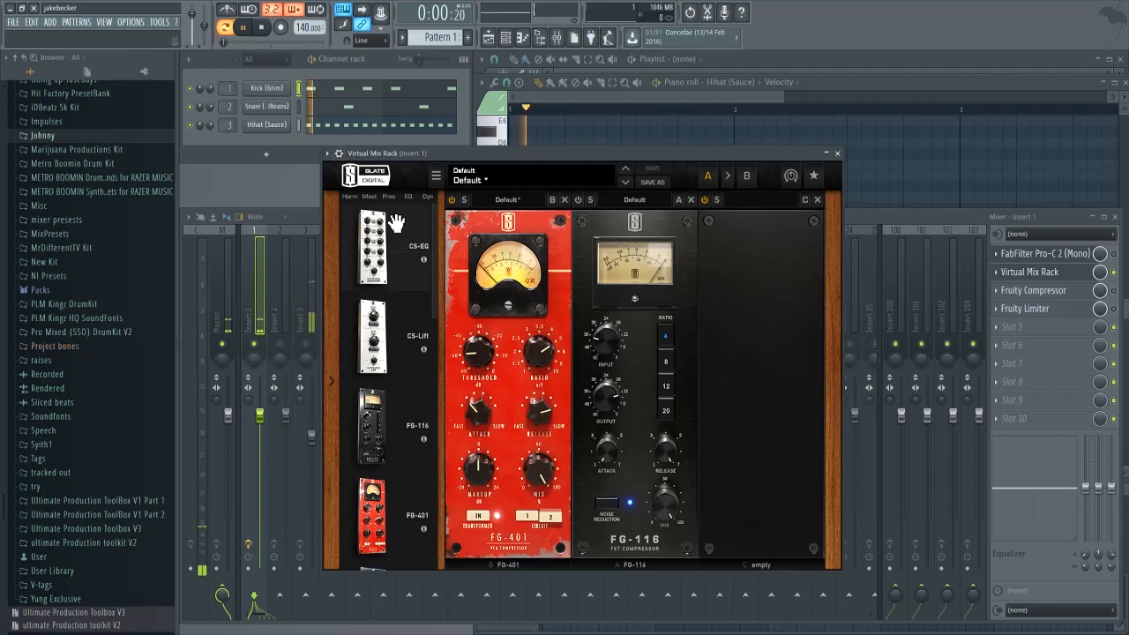
left_click_drag(540, 413, 561, 495)
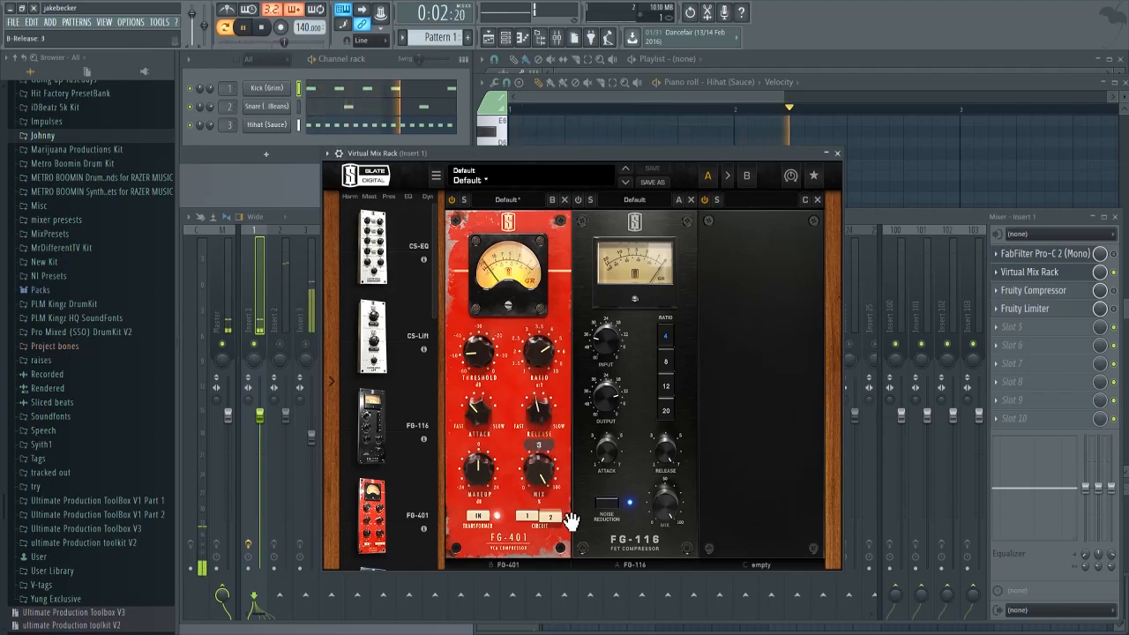
left_click_drag(539, 414, 537, 388)
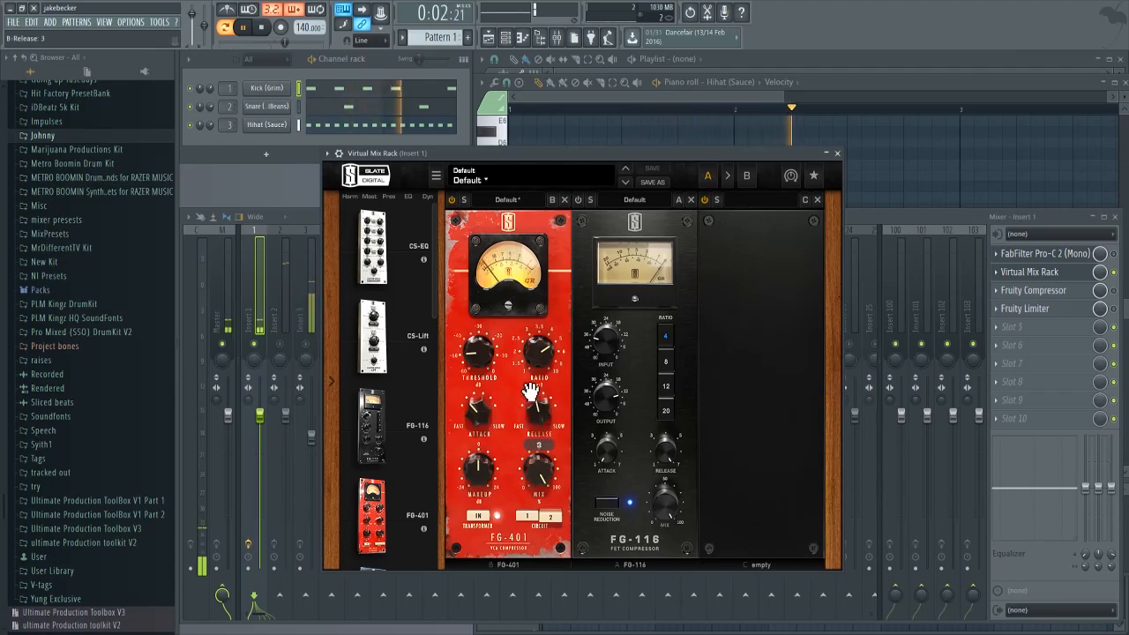
key("space")
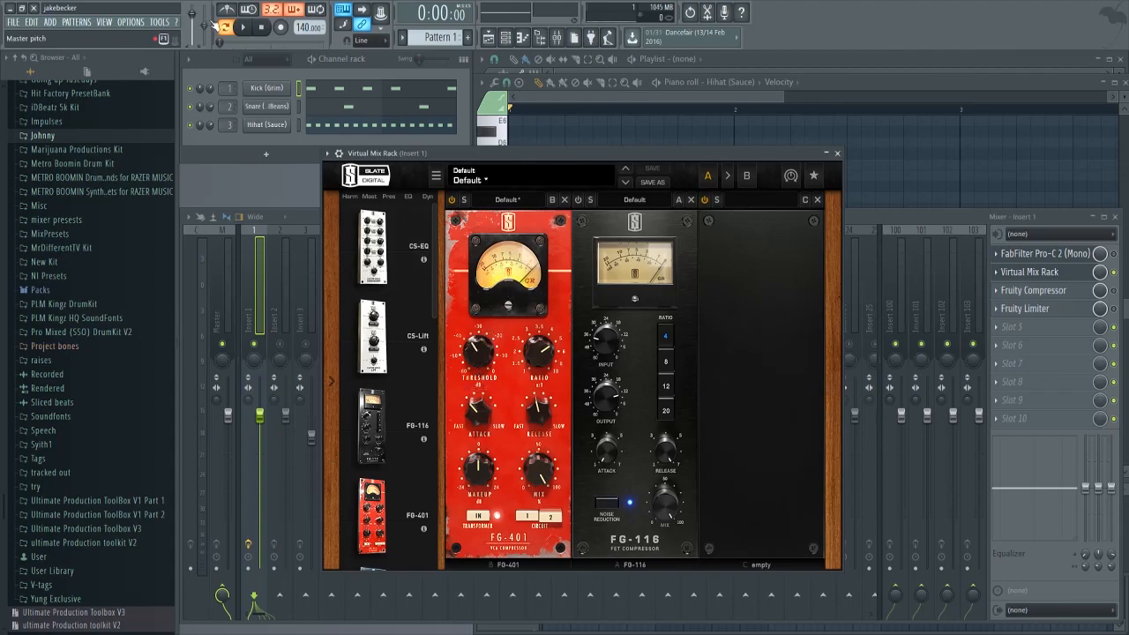
Set the FG-401's threshold to about -13.6 dB while the pattern plays, and stop playback
left_click(247, 28)
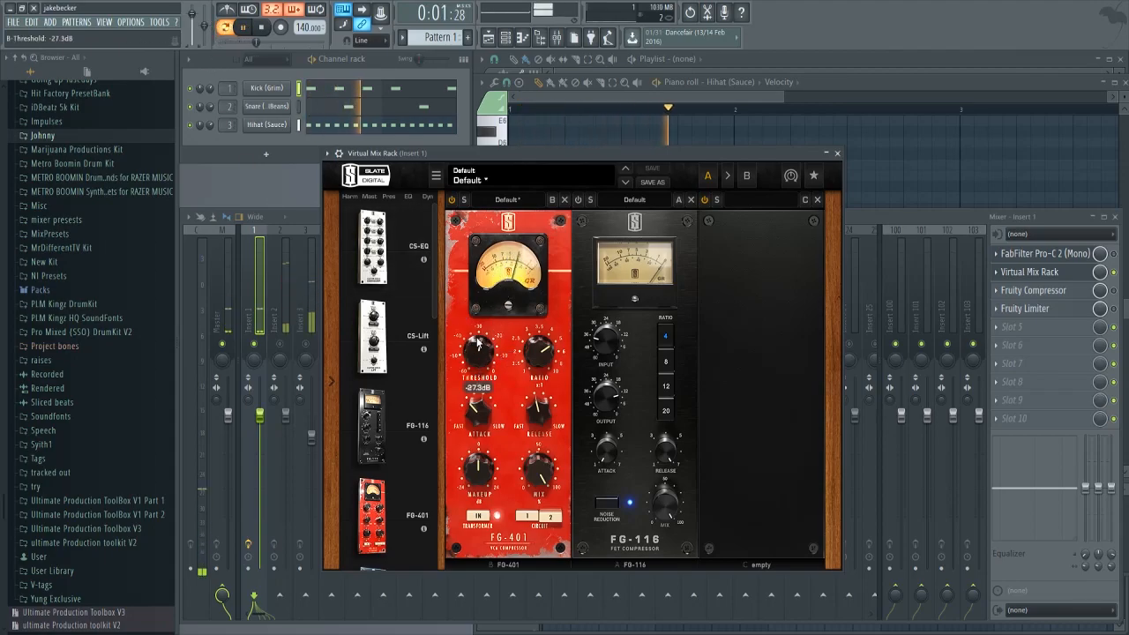
left_click_drag(481, 331, 479, 310)
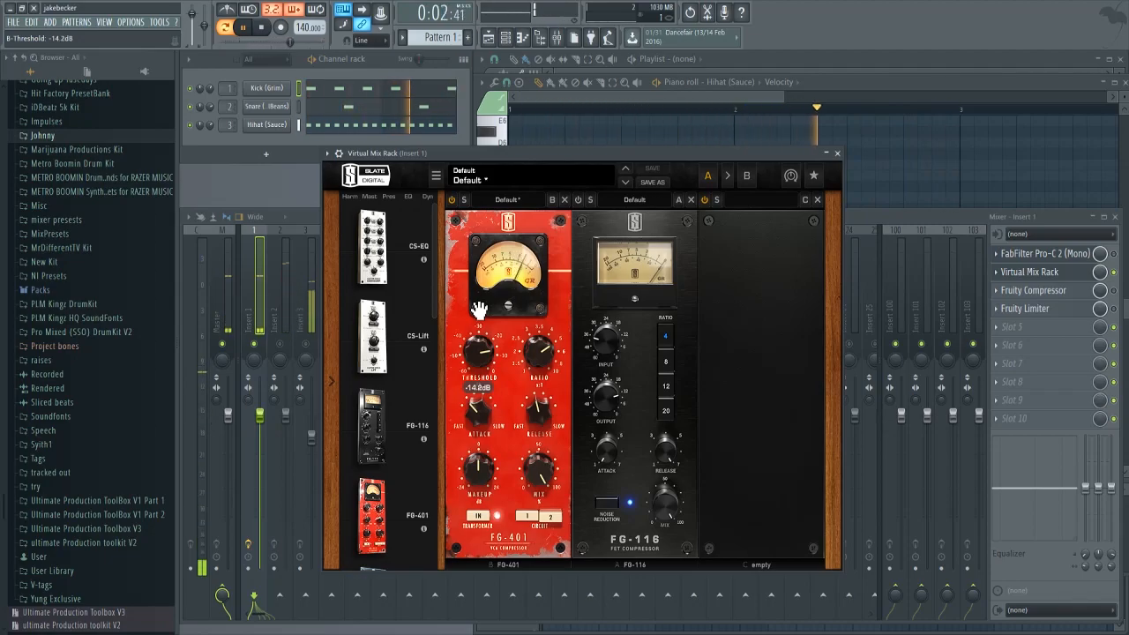
left_click_drag(482, 348, 485, 340)
key("space")
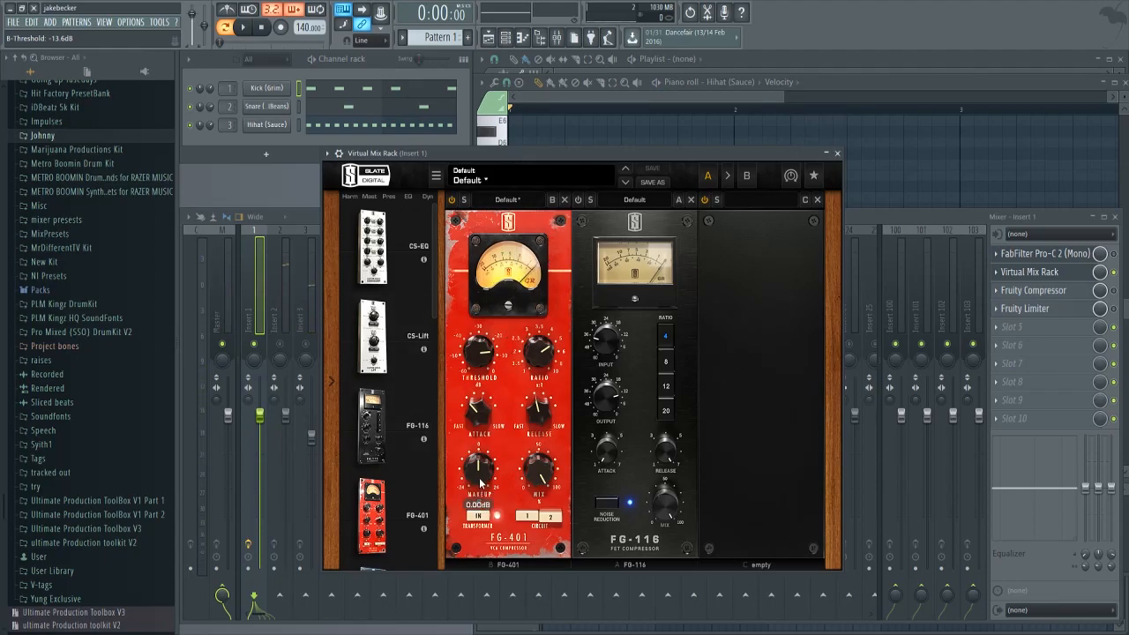
Set the FG-401's makeup gain to about +4.56 dB and audition the pattern with the compressed kick
left_click_drag(479, 482, 472, 432)
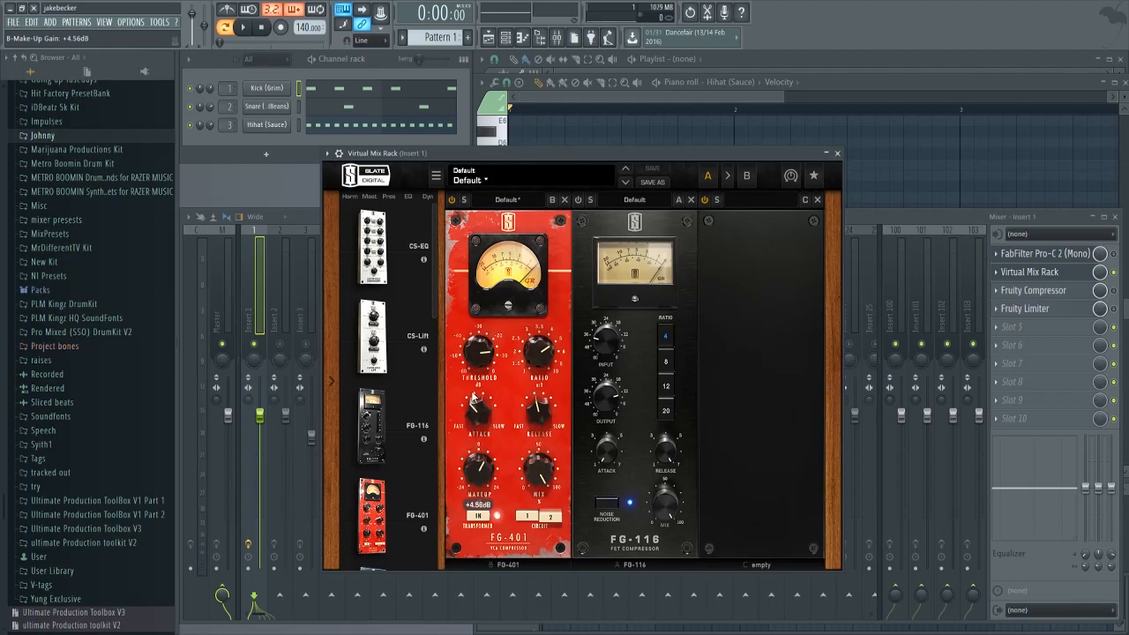
left_click(541, 419)
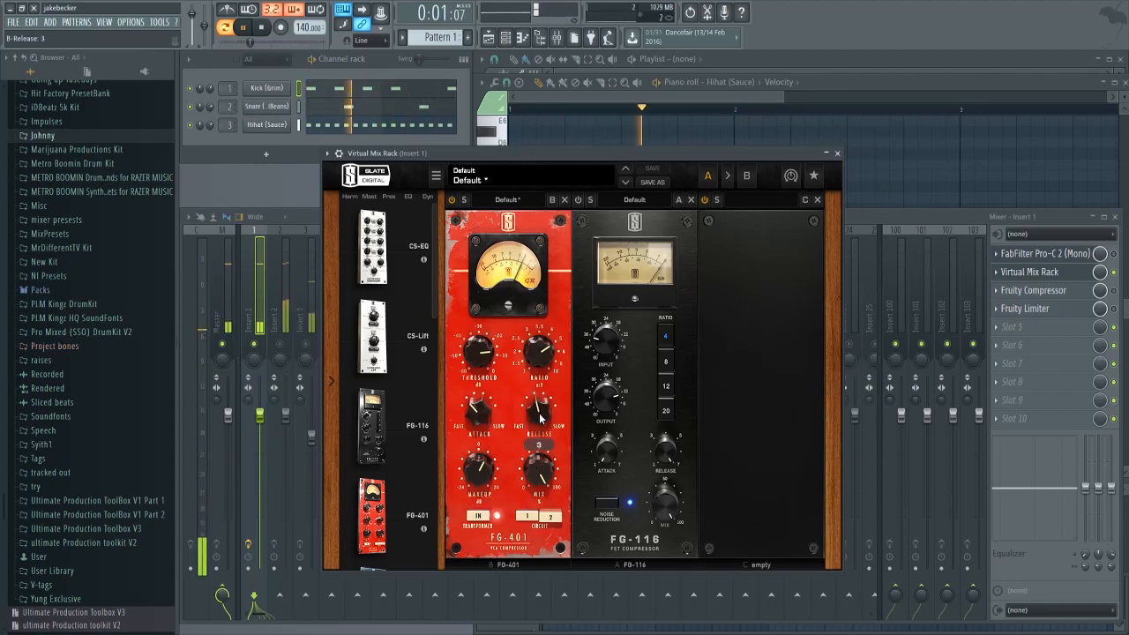
key("space")
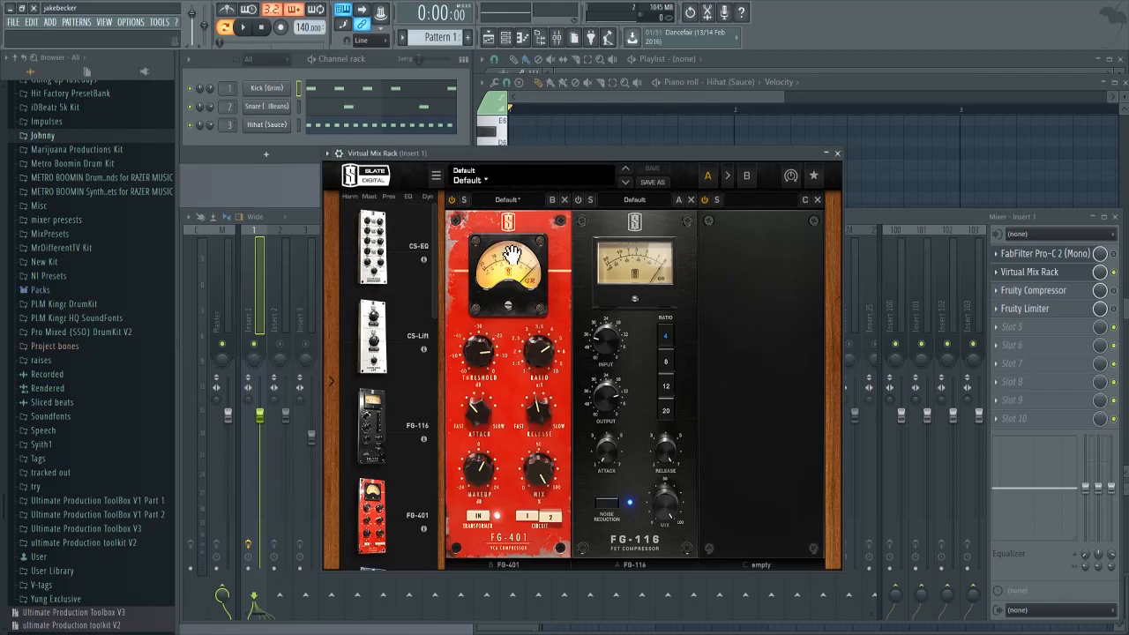
Play the pattern and switch the FG-401 off and on to compare the kick with and without compression, then stop
left_click(242, 33)
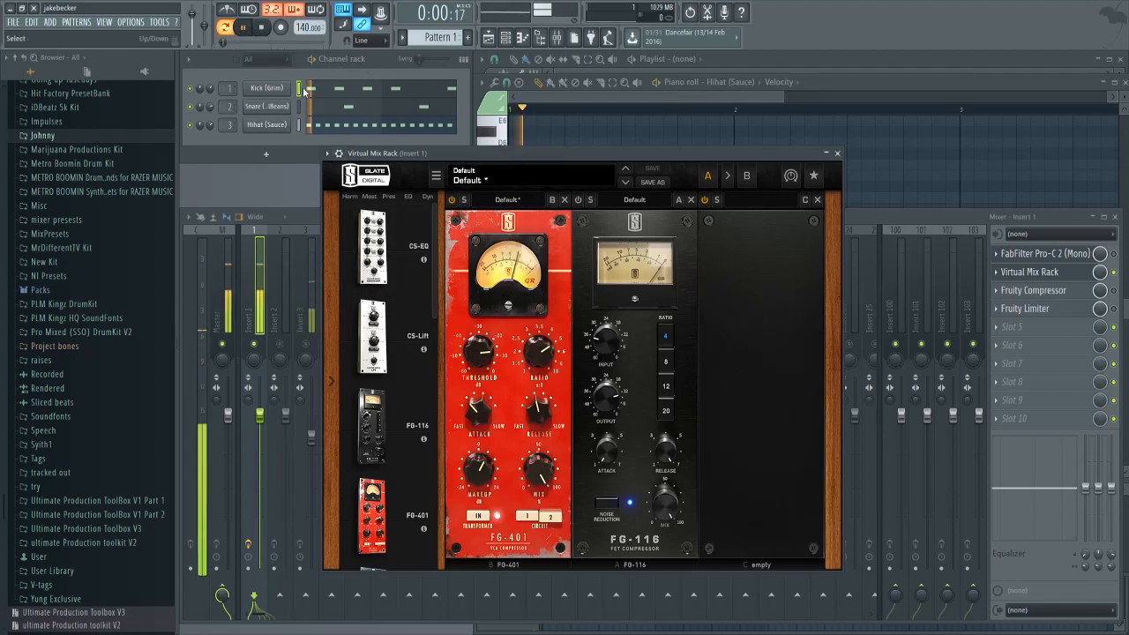
left_click(452, 202)
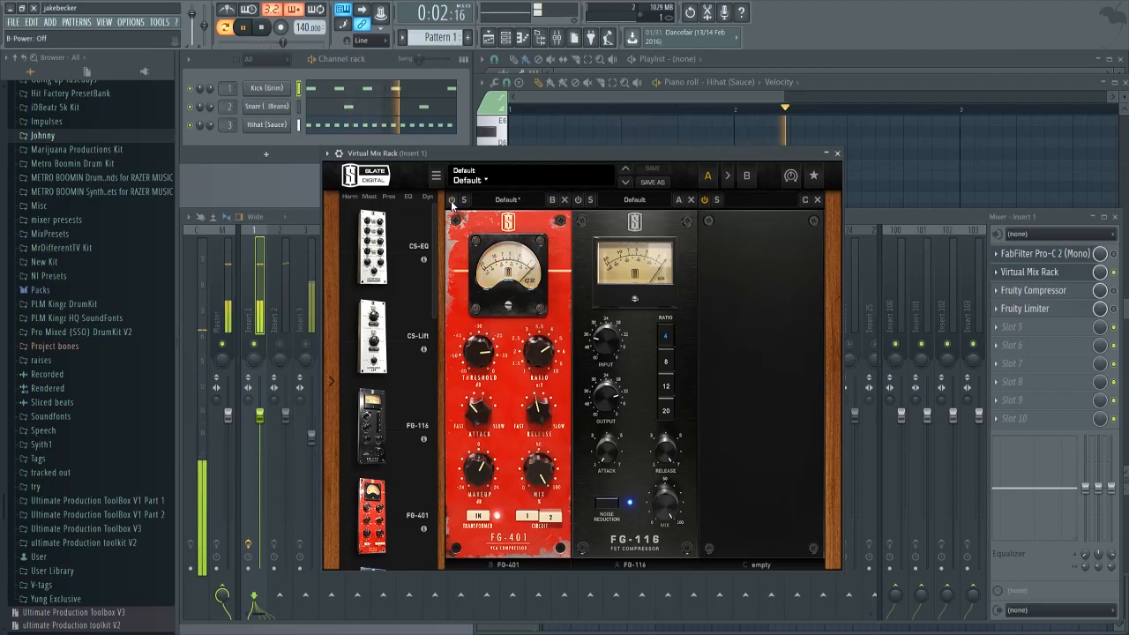
left_click(452, 202)
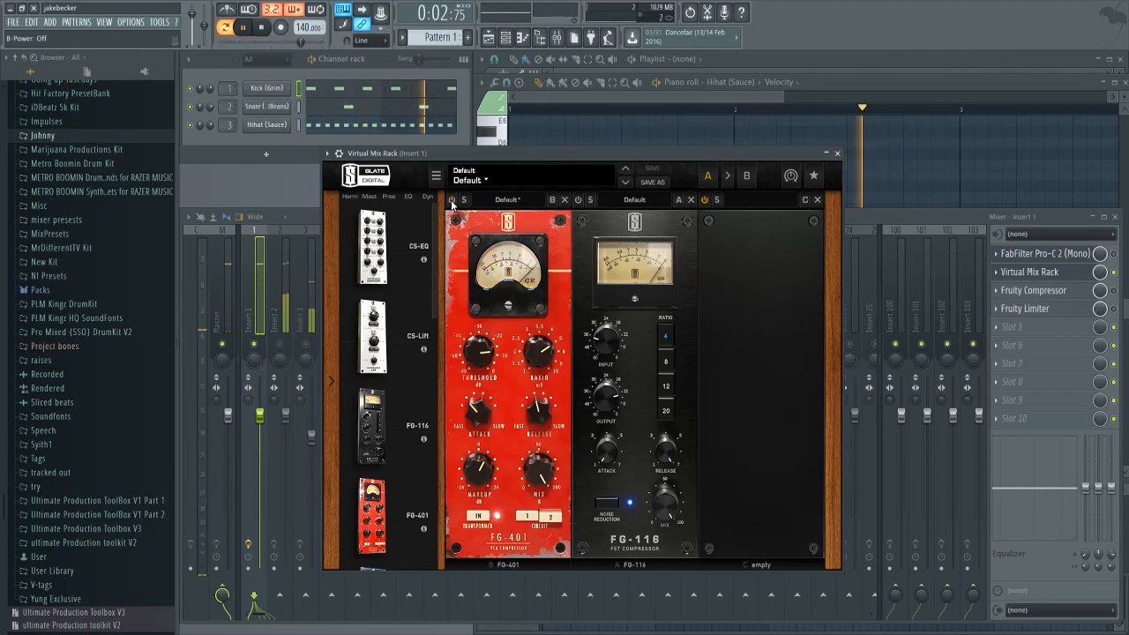
left_click(451, 202)
left_click(269, 30)
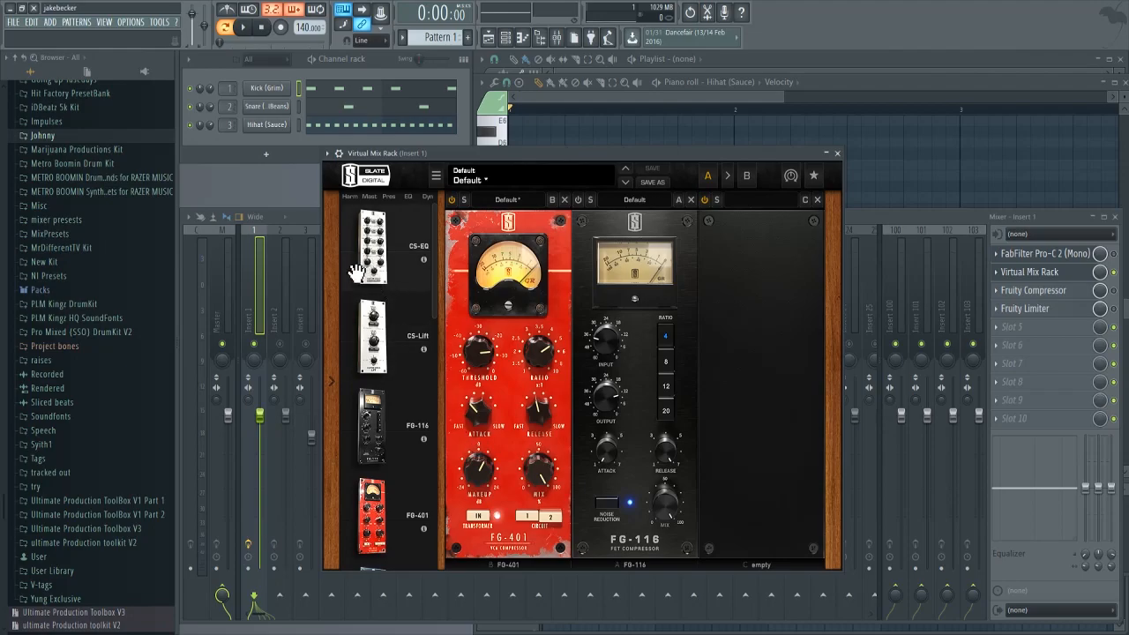
Bring Virtual Mix Rack on Insert 1 back up during playback and compare the FG-401 bypassed and active once more
left_click(256, 350)
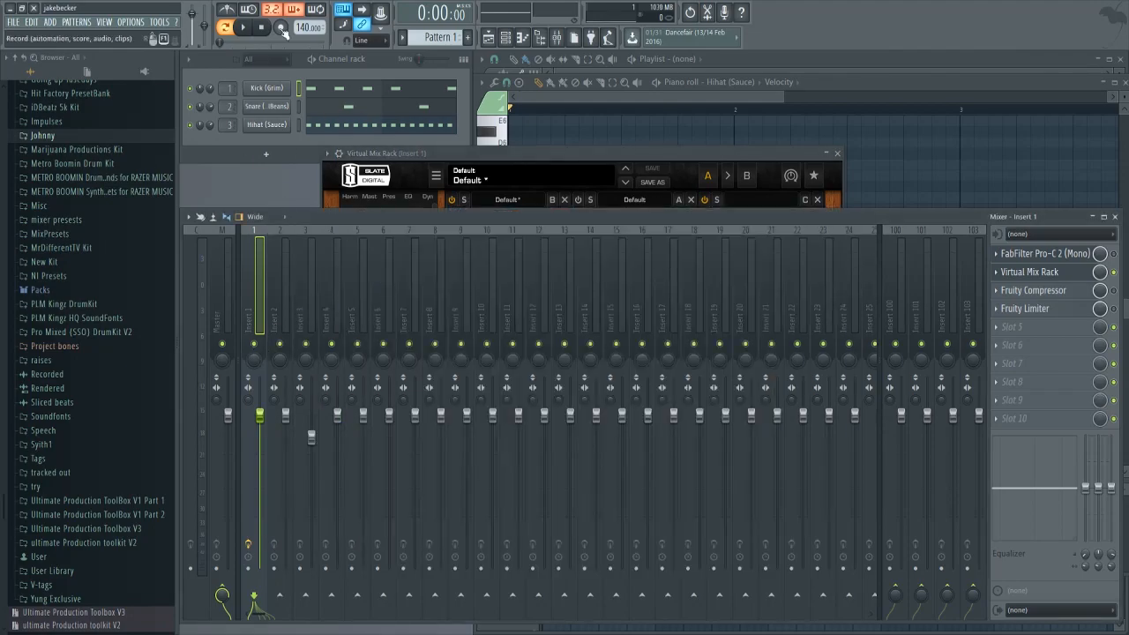
left_click(246, 29)
left_click(1028, 272)
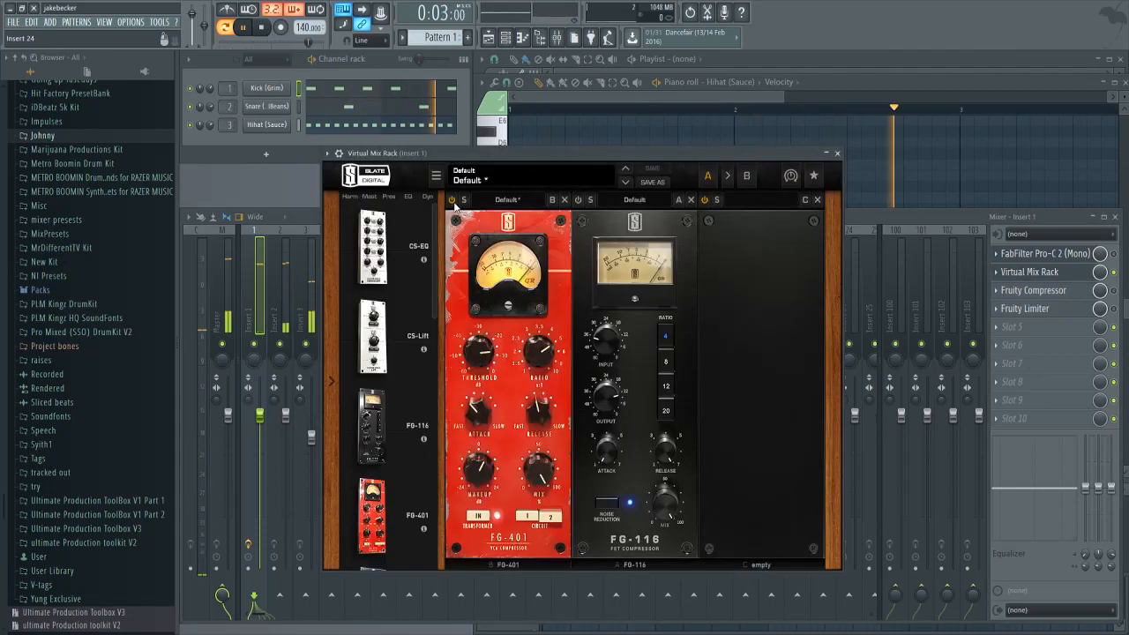
left_click(452, 200)
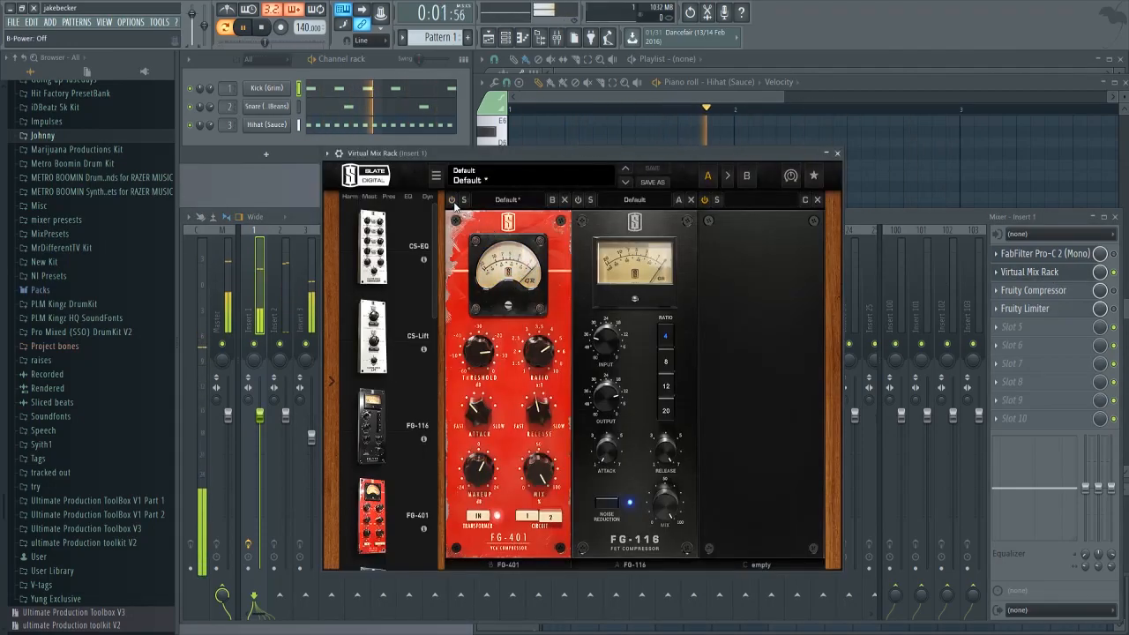
left_click(452, 201)
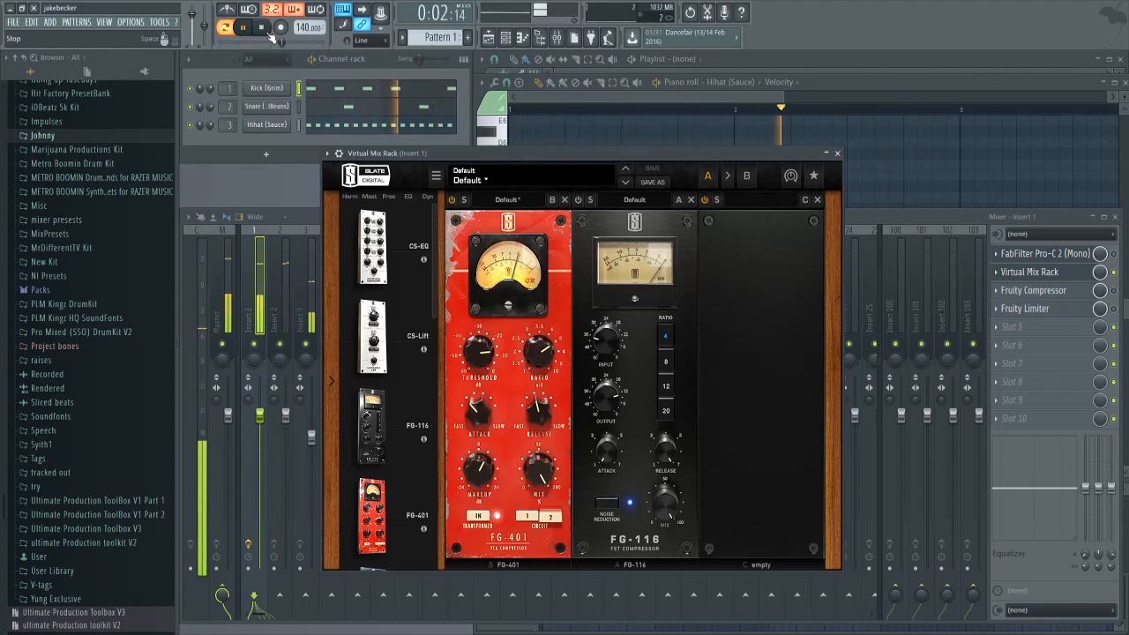
key("space")
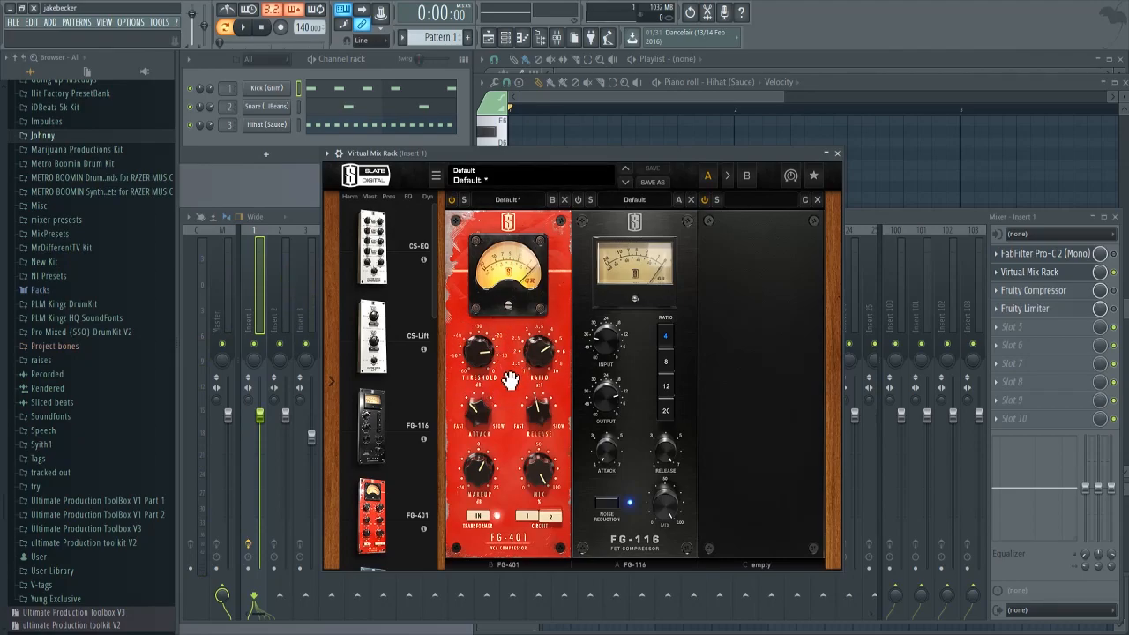
Turn off the FG-401 and power on the FG-116 in the same rack
left_click(451, 199)
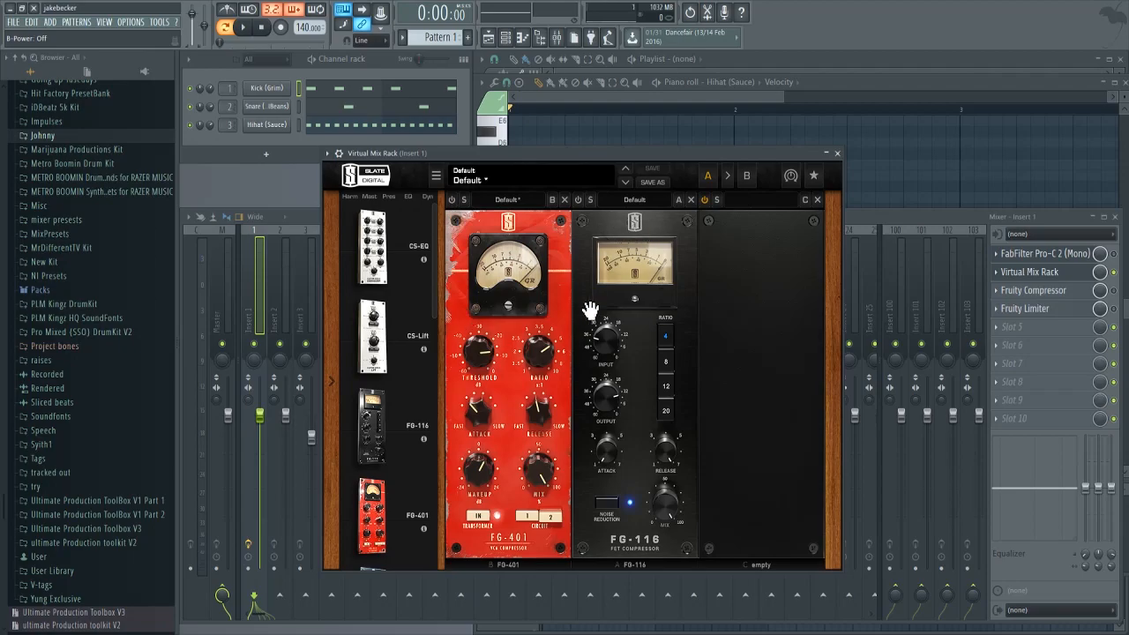
left_click(655, 232)
left_click(579, 200)
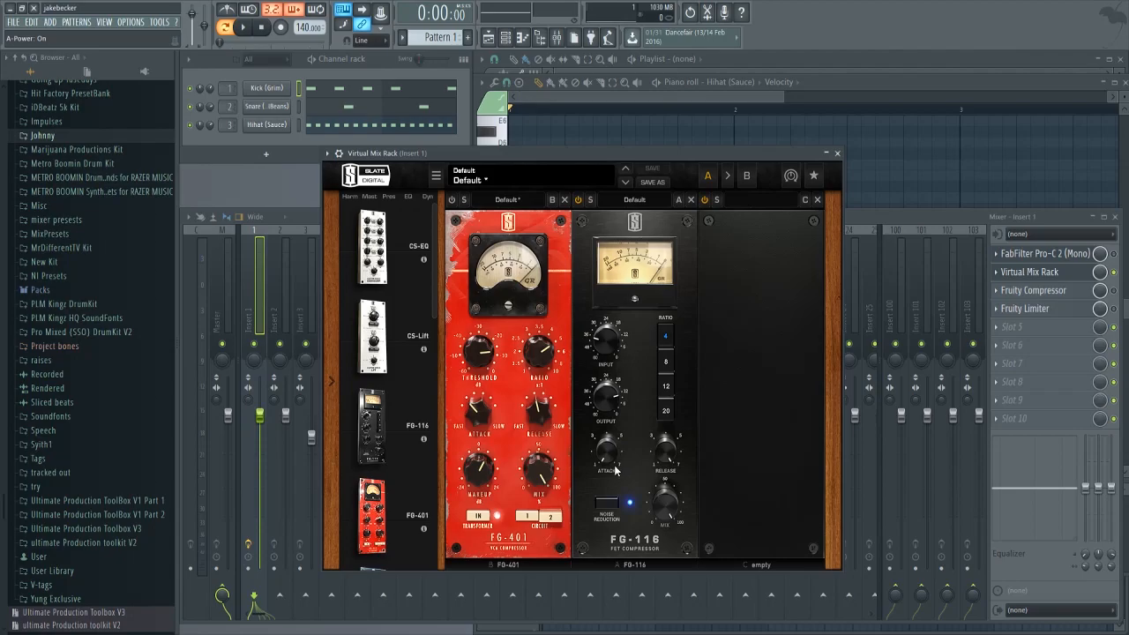
mouse_move(610, 455)
left_mouse_down()
mouse_move(623, 288)
mouse_move(611, 457)
left_mouse_up()
Adjust the FG-116's input during playback, setting its attack to 7.00 and ratio to 20, and stop the pattern
left_click(252, 35)
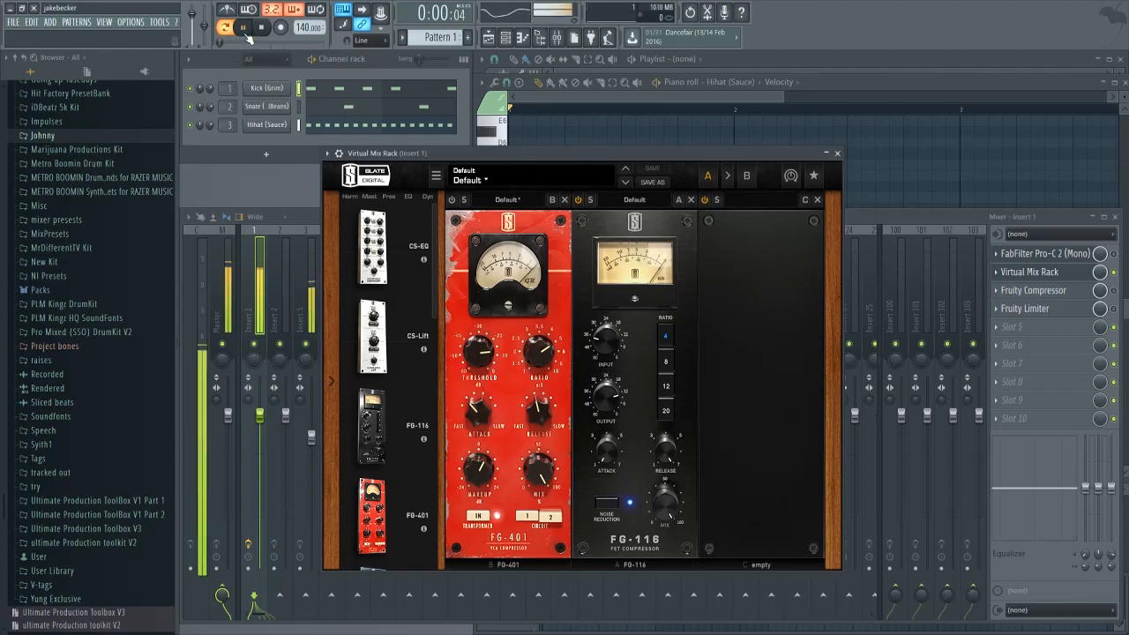
left_click_drag(605, 342, 597, 312)
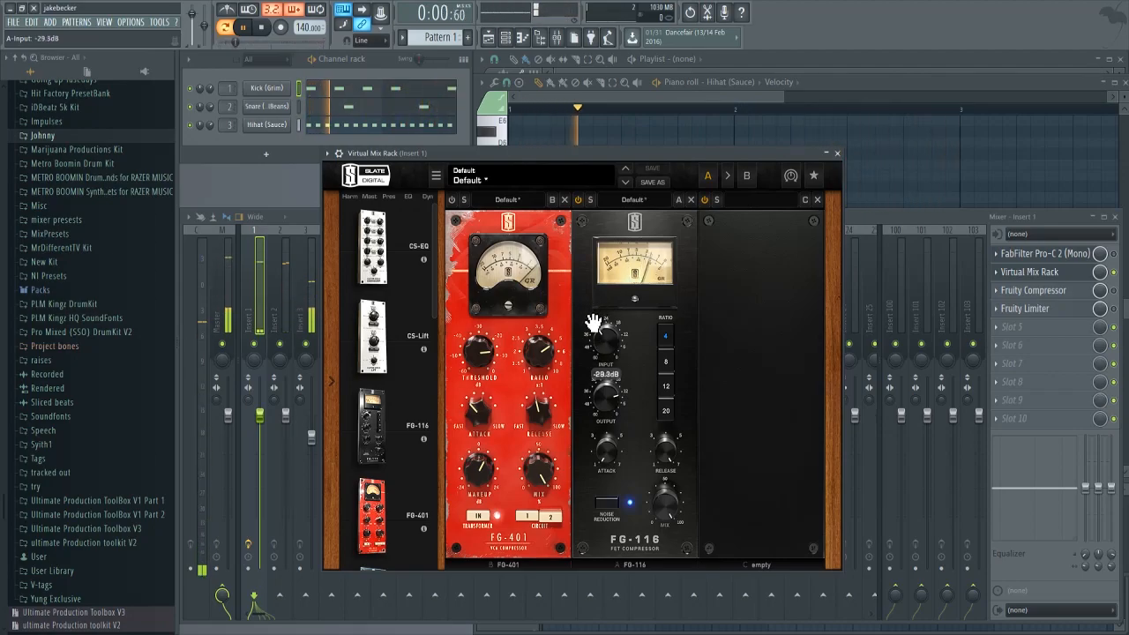
left_click_drag(607, 387, 607, 307)
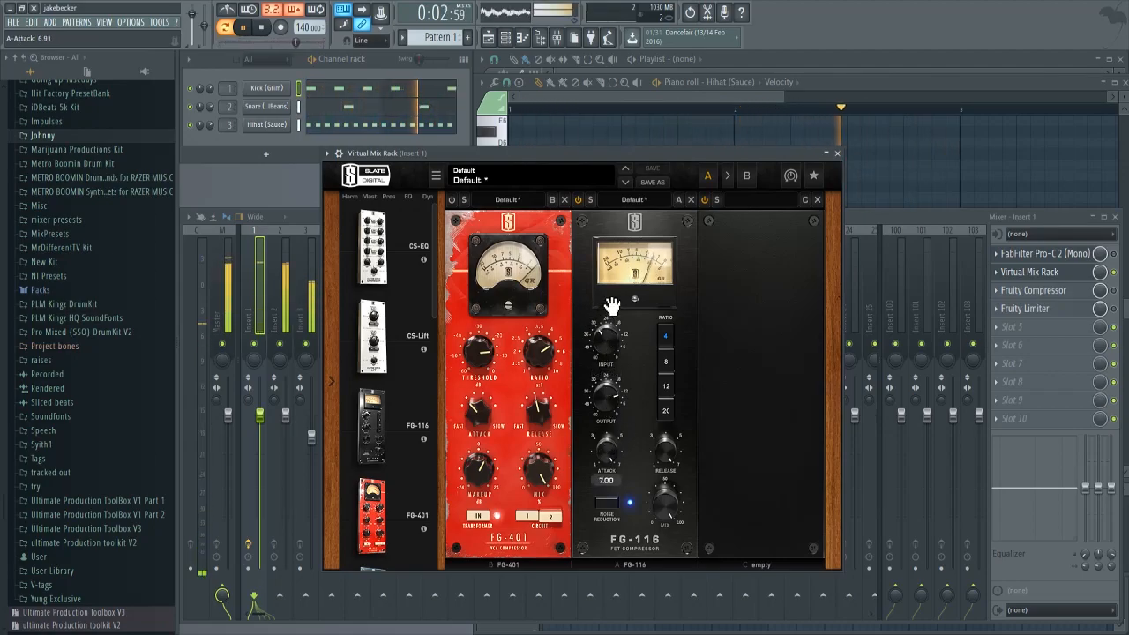
left_click(666, 410)
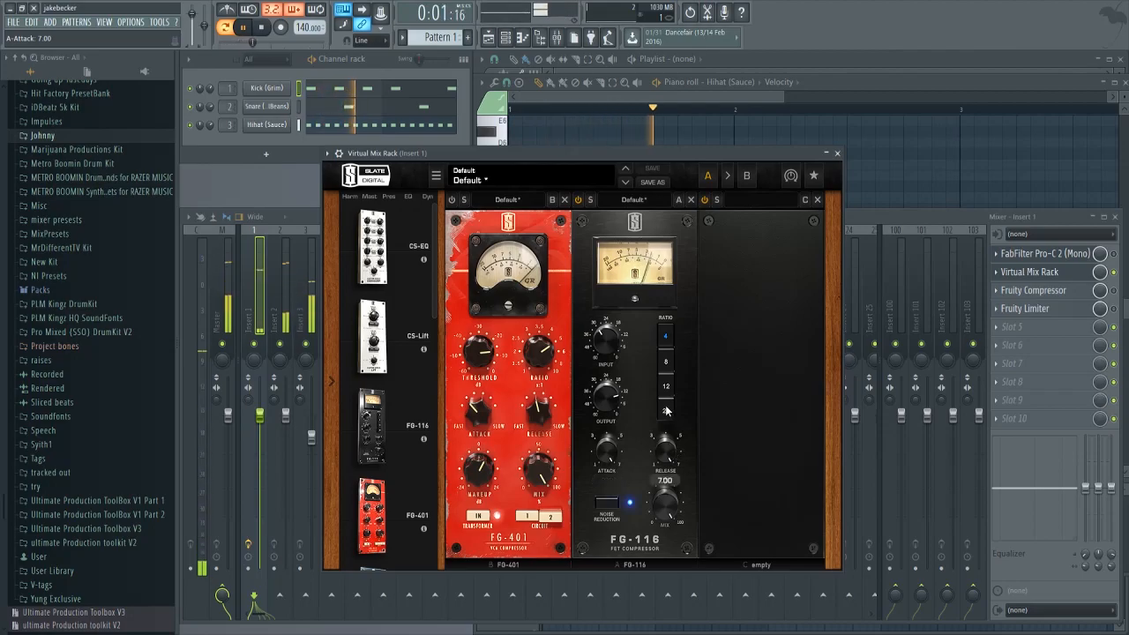
key("space")
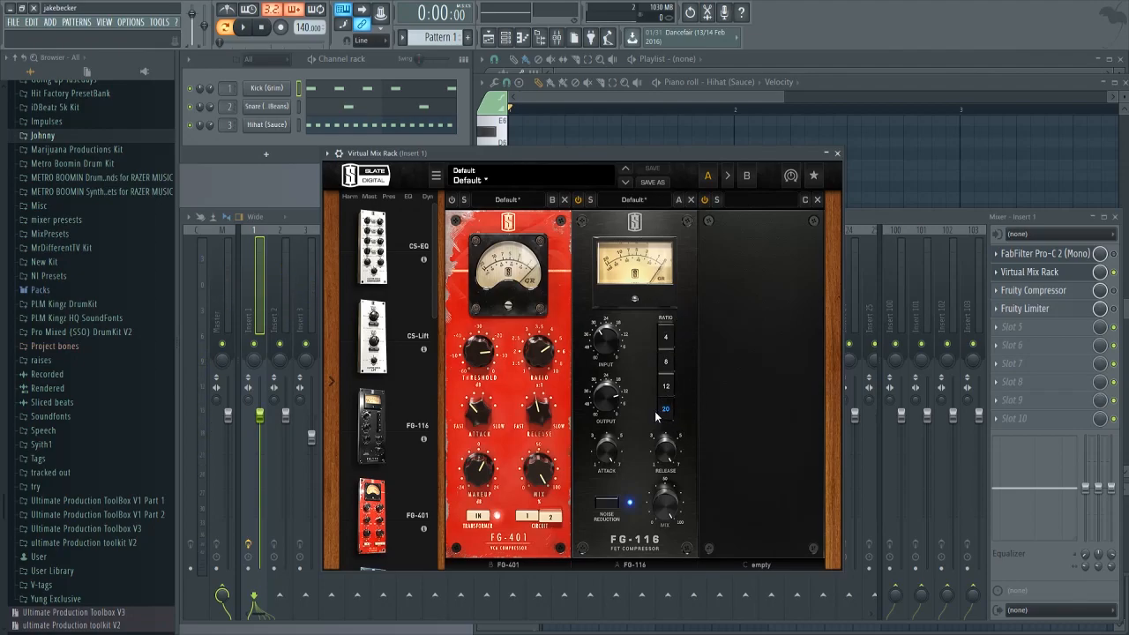
Try the ratios 4 and 12 on the FG-116 and return it to 20
left_click(668, 335)
left_click(668, 388)
left_click(668, 409)
With the pattern playing, set the FG-116's input to about -13.8 dB, attack to 1.00 and release to 7.00, and stop playback
left_click(245, 29)
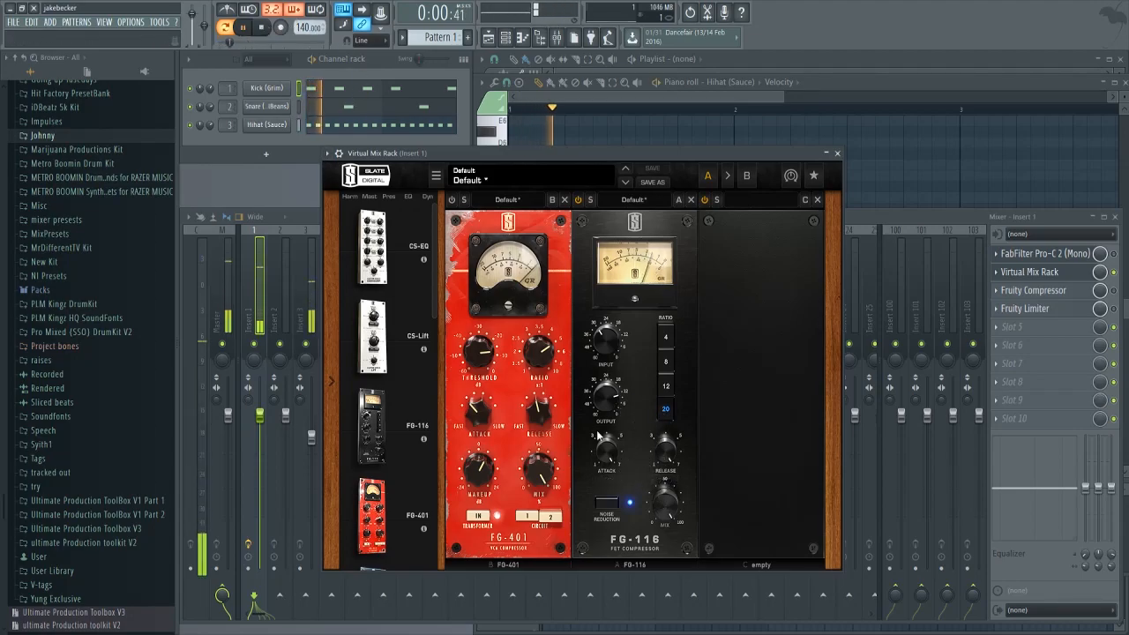
left_click_drag(601, 337, 605, 297)
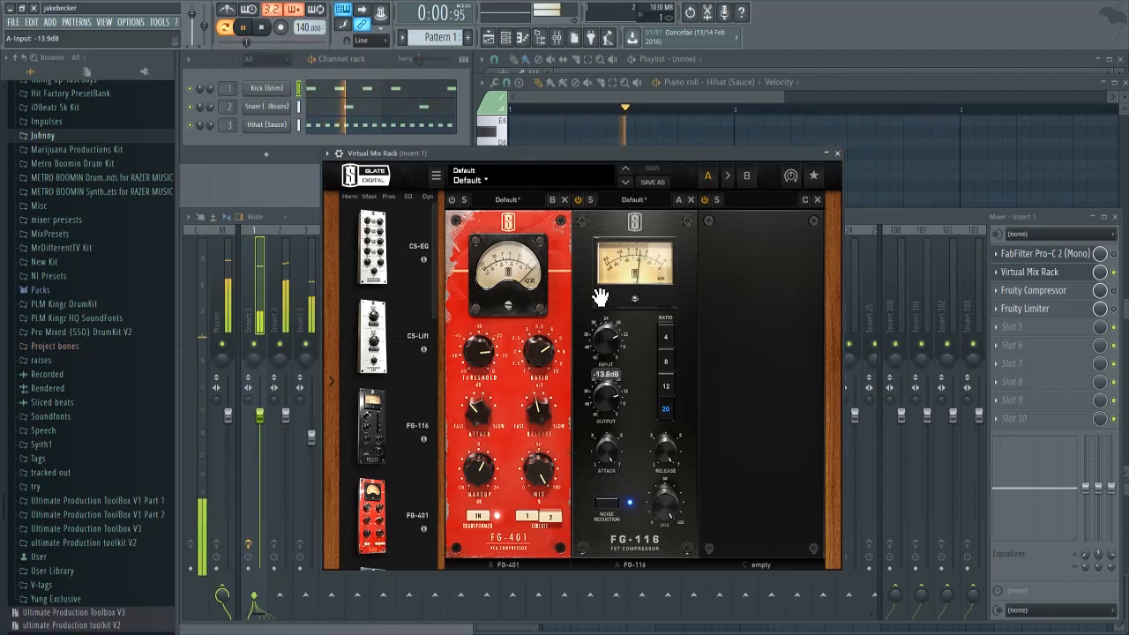
left_click_drag(636, 619, 637, 625)
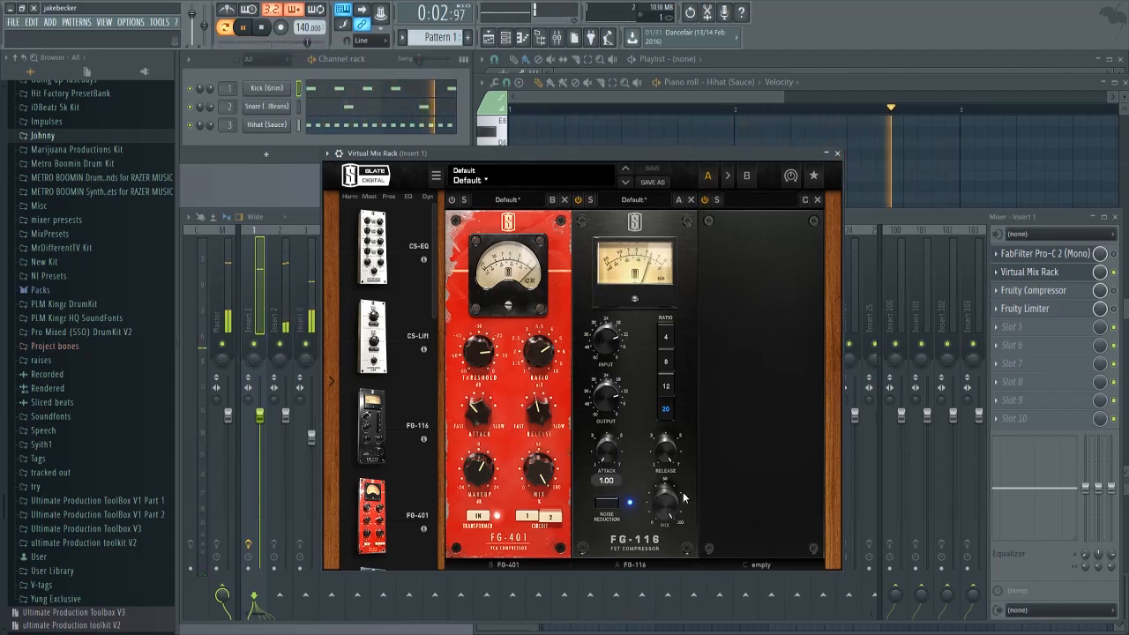
left_click_drag(668, 452, 680, 414)
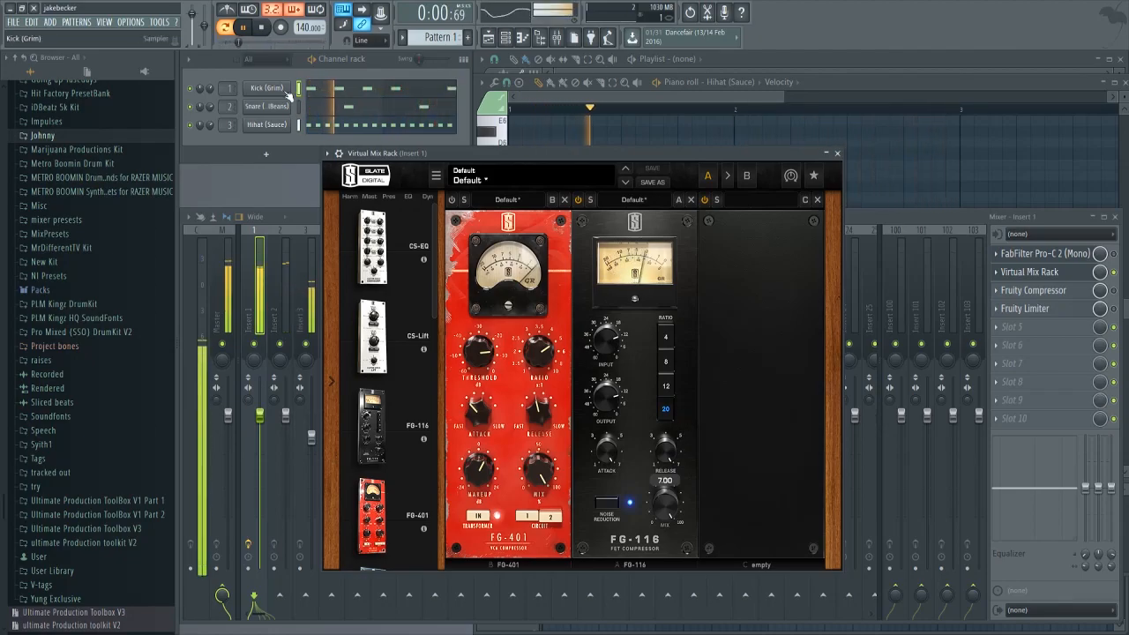
key("space")
Fine-tune the FG-116's input to about -12.8 dB while auditioning the pattern, and stop playback
mouse_move(611, 353)
left_click_drag(603, 360, 606, 349)
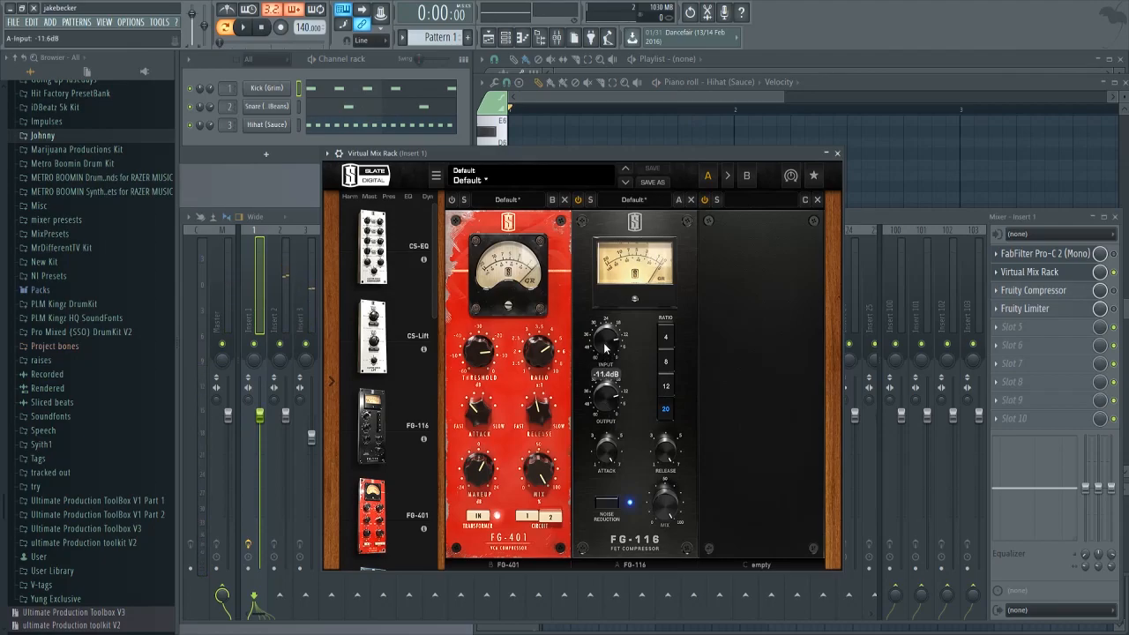
key("space")
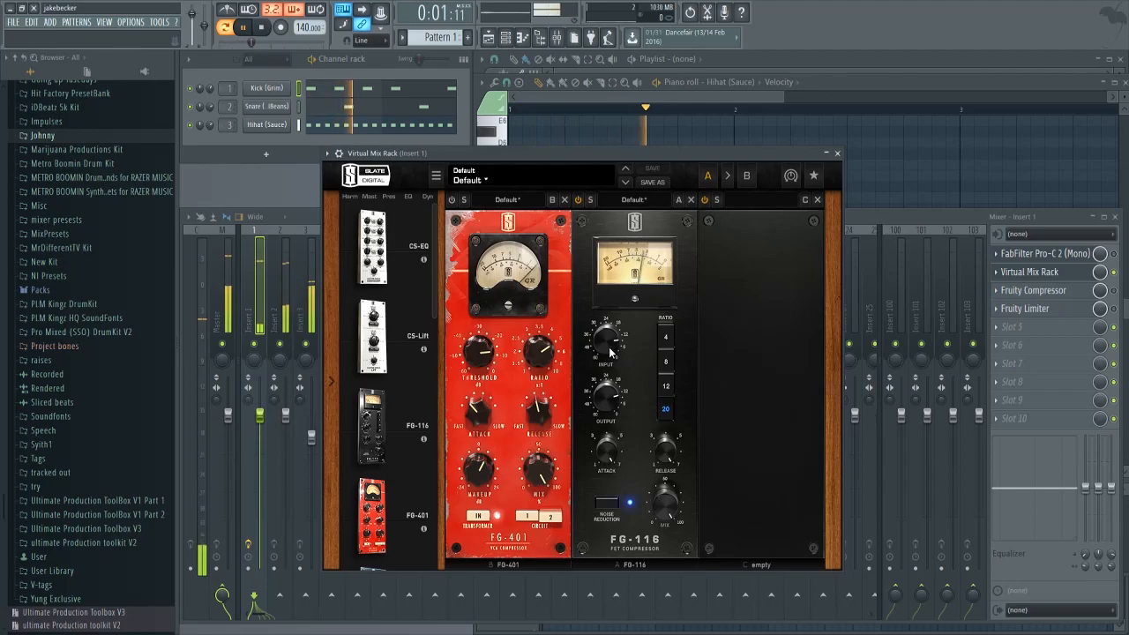
mouse_move(609, 347)
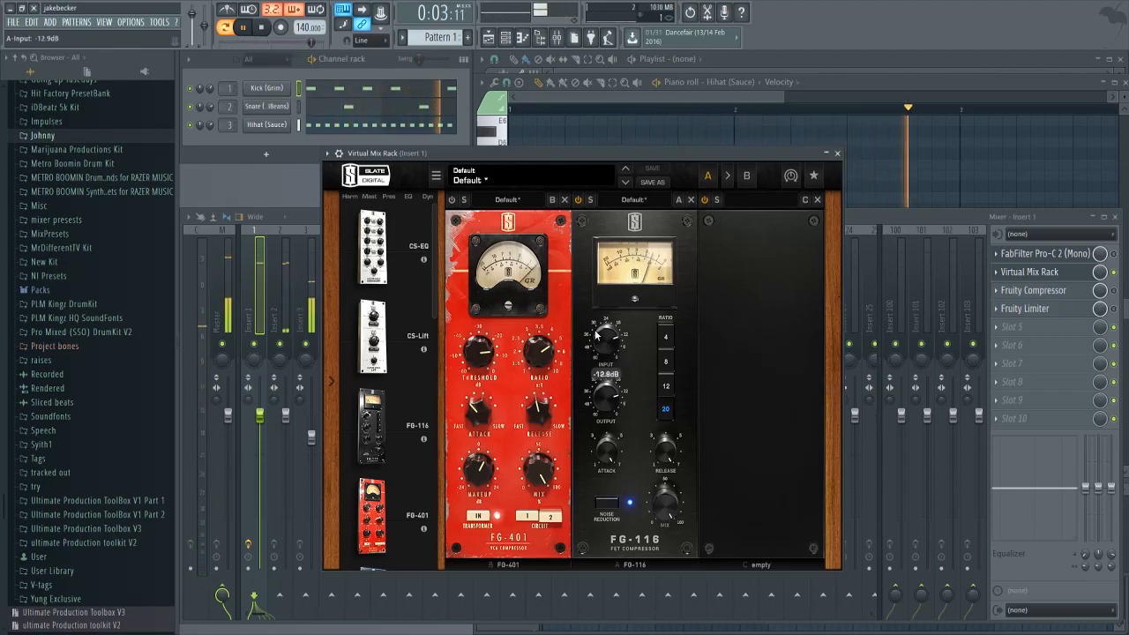
key("space")
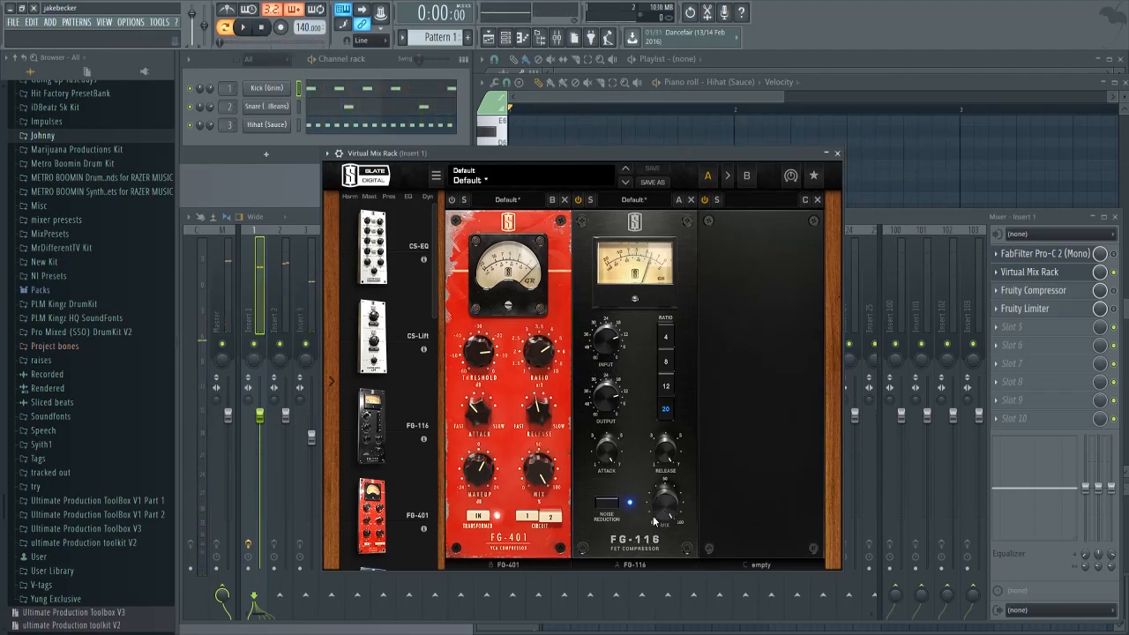
Lower the FG-116's mix to blend in the dry kick, and toggle its bypass during playback to compare
left_click_drag(676, 507, 678, 585)
left_click(246, 29)
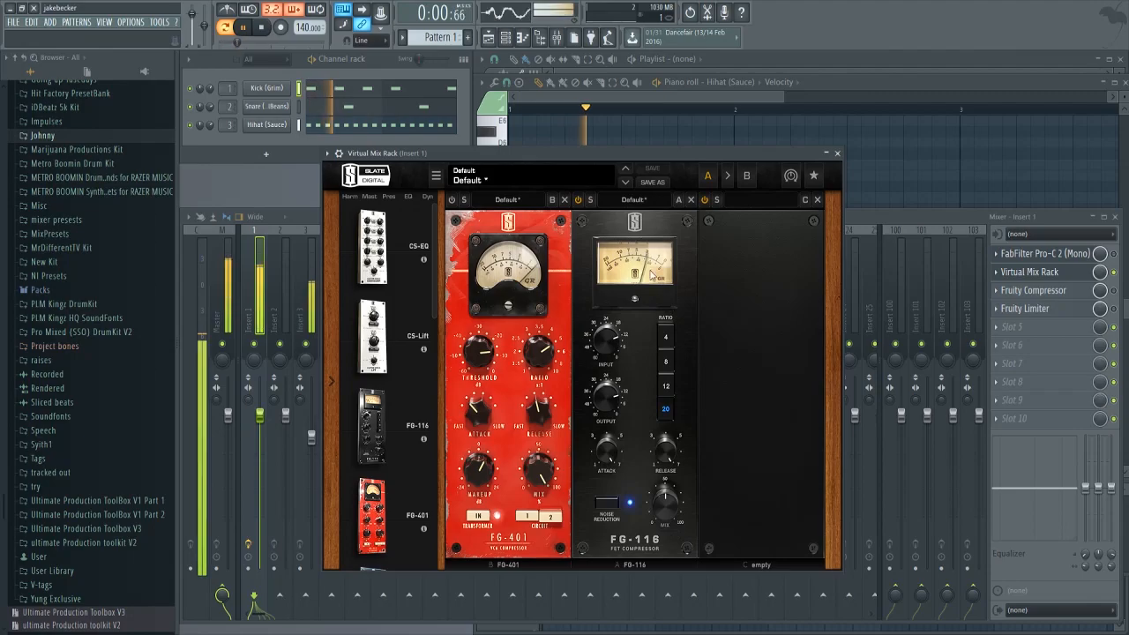
left_click(578, 199)
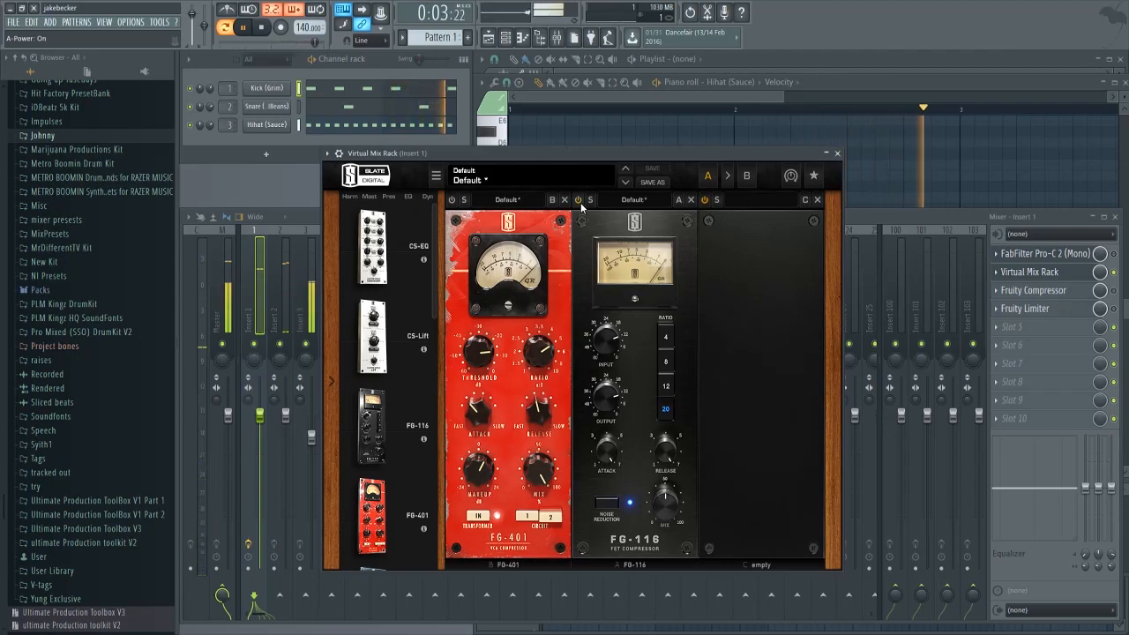
key("space")
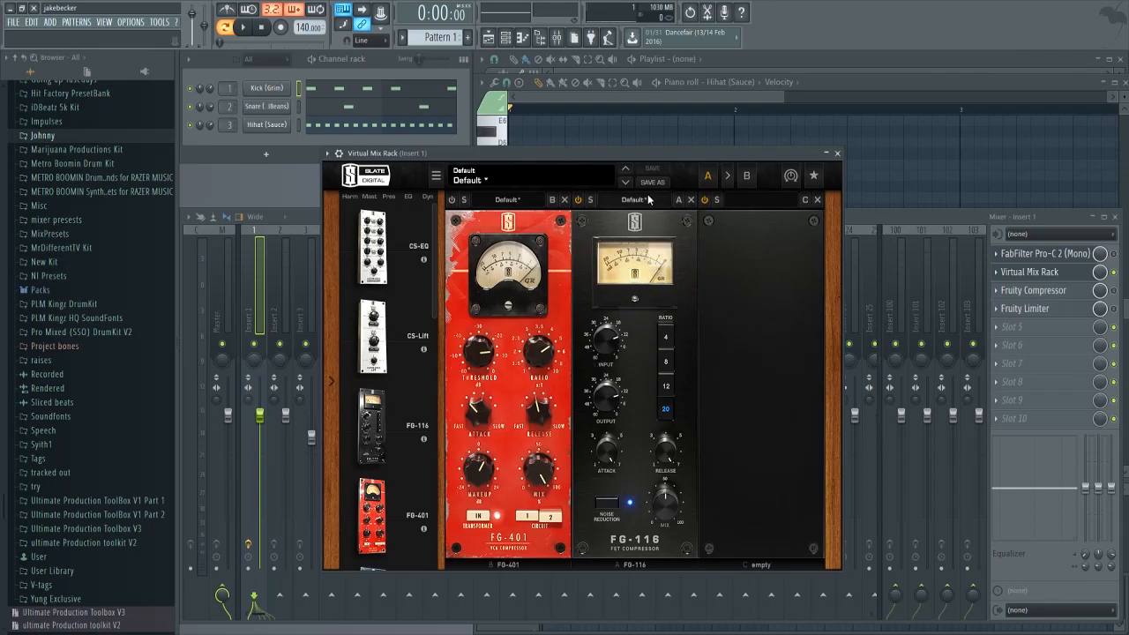
Replay the pattern and switch the FG-116 off and on to hear its effect on the kick, then stop playback
left_click(245, 31)
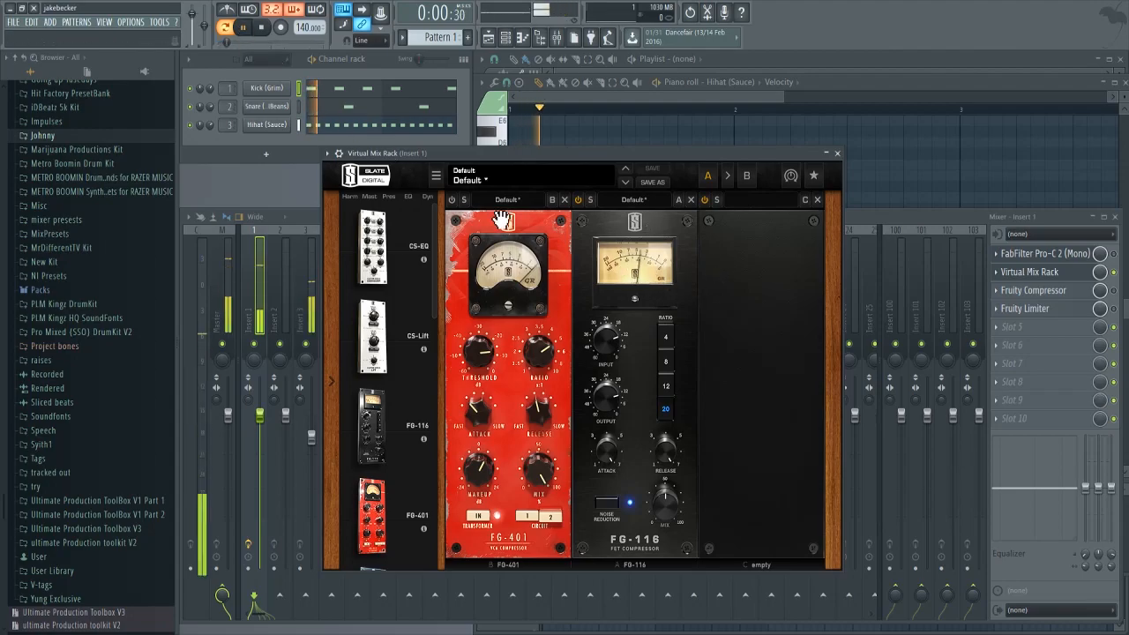
left_click(579, 201)
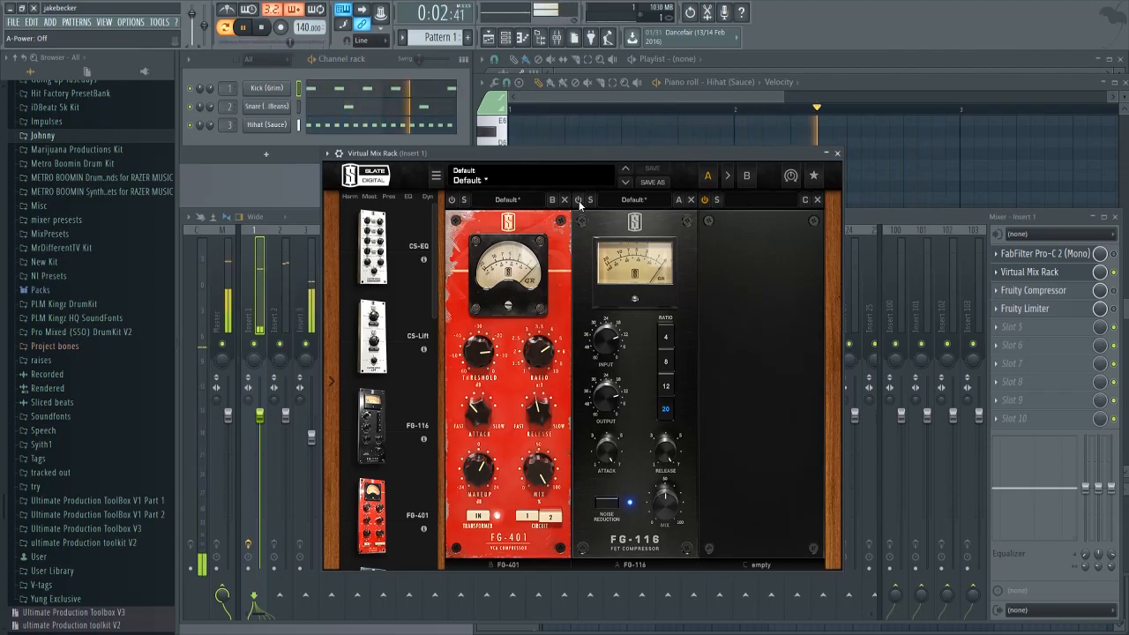
left_click(578, 201)
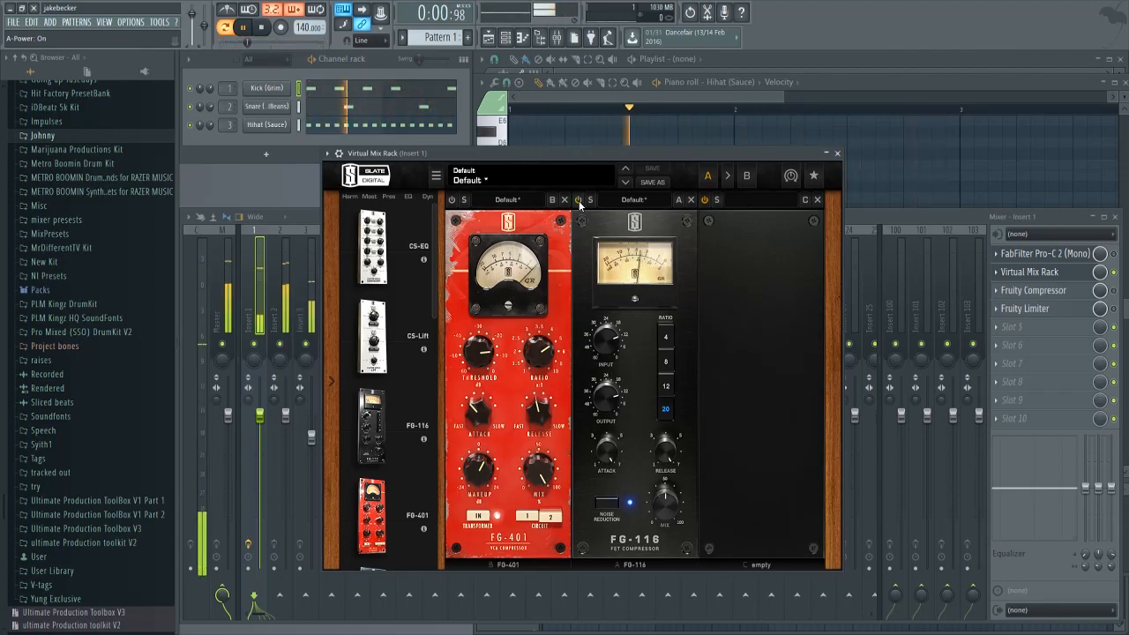
left_click(265, 30)
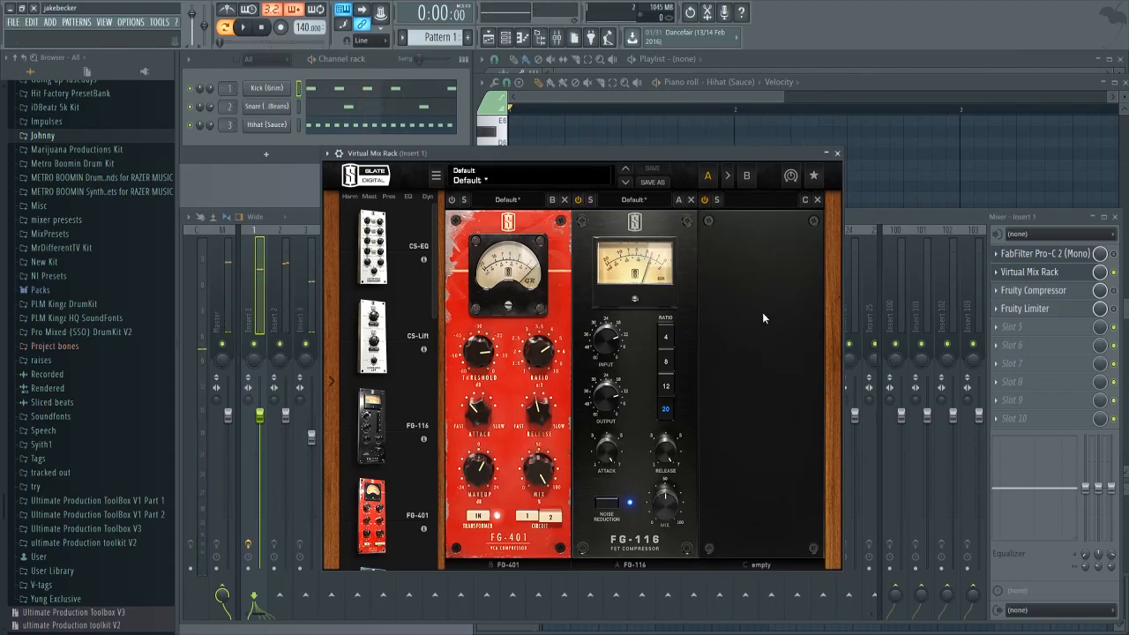